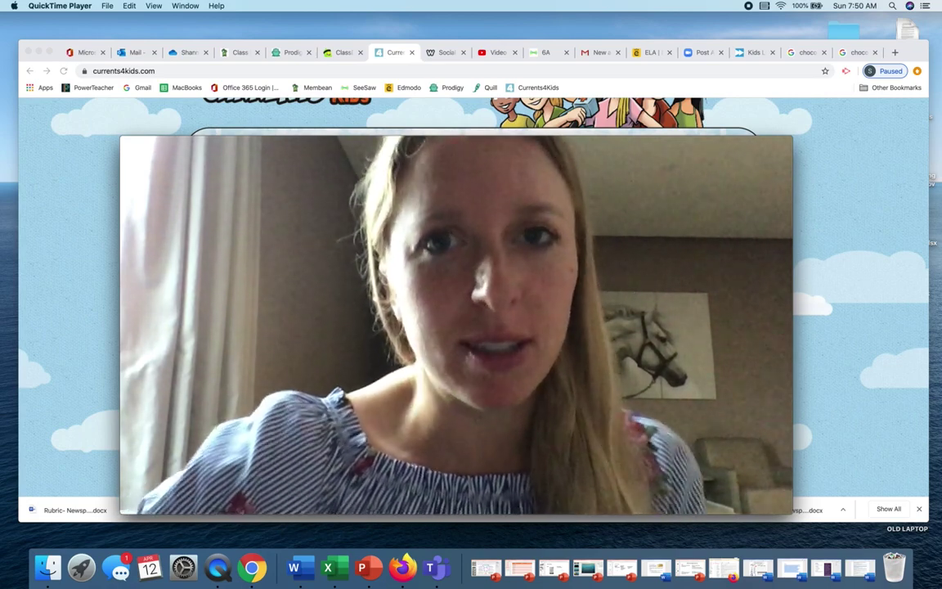
Bring Chrome forward and open the 'Keep Your Distance' story from the recent Currents4Kids articles
mouse_move(721, 347)
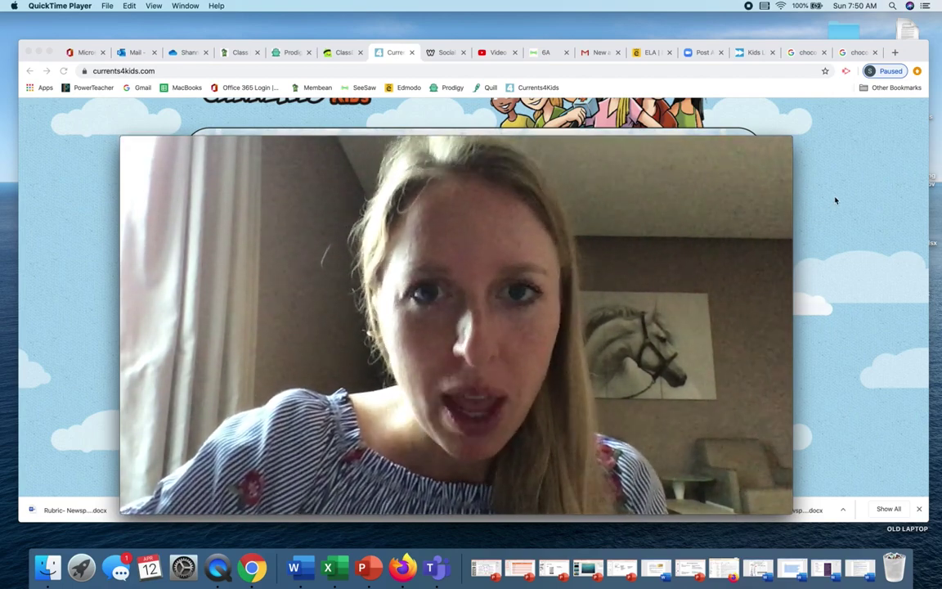
mouse_move(706, 164)
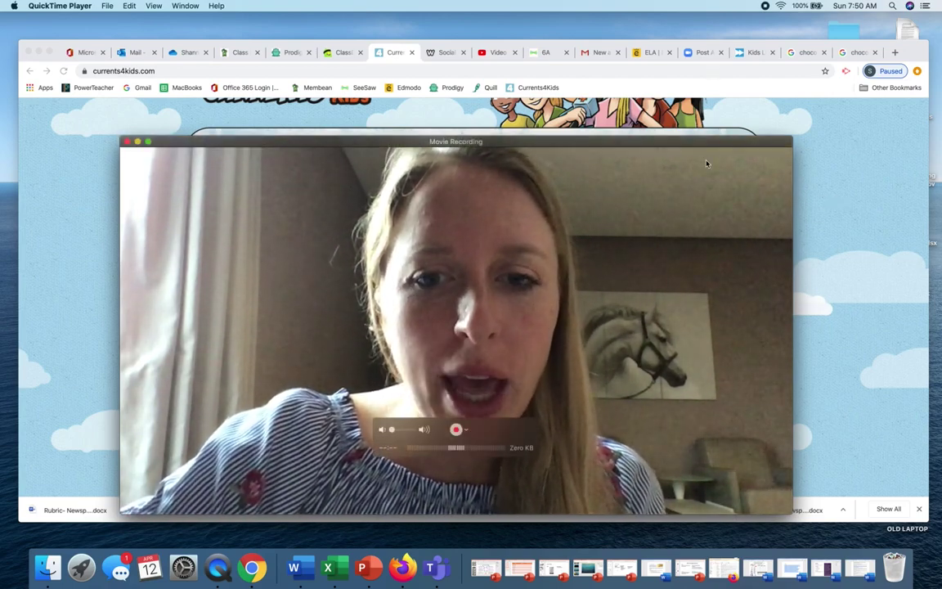
left_click(814, 168)
scroll(638, 233, "up", 3)
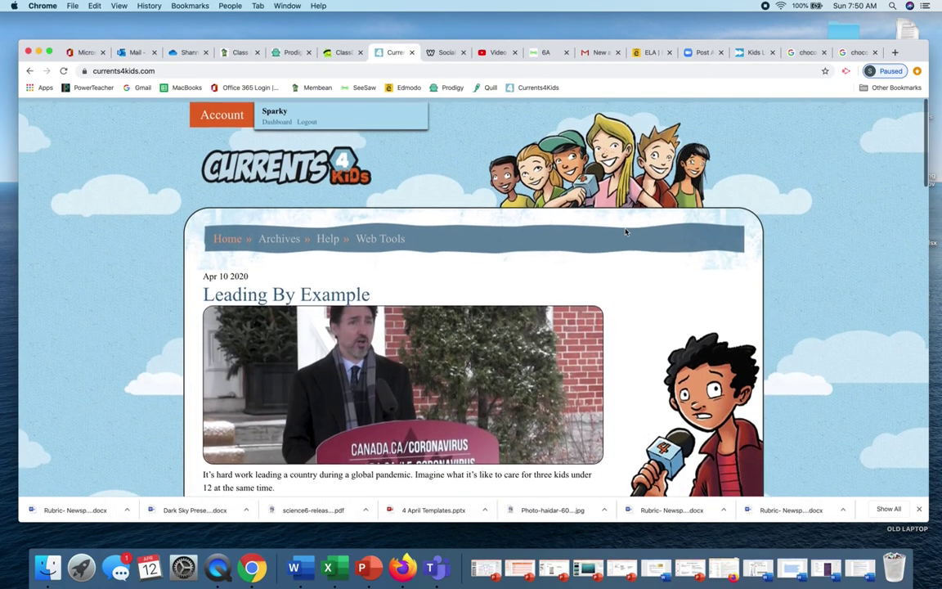
scroll(625, 231, "up", 1)
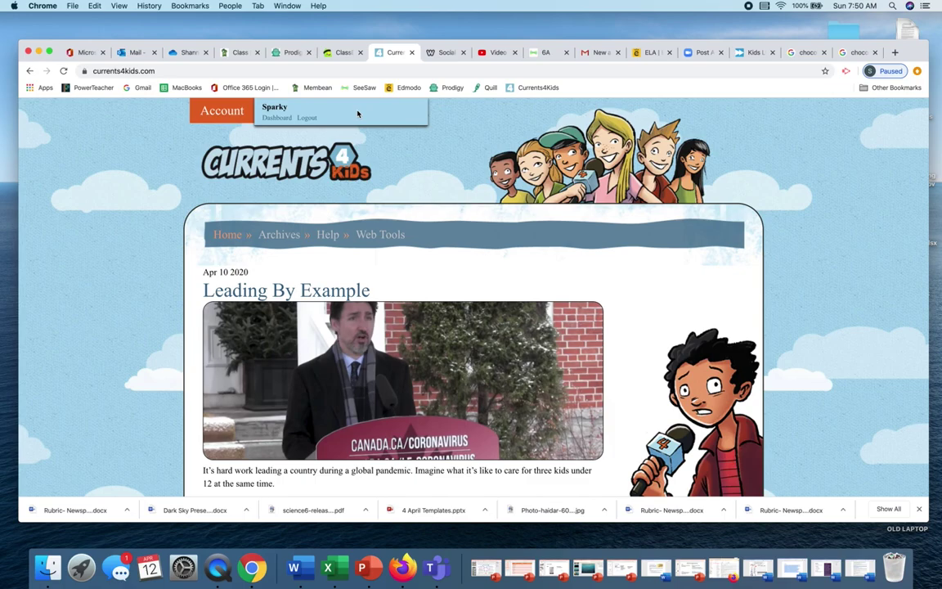
left_click(217, 566)
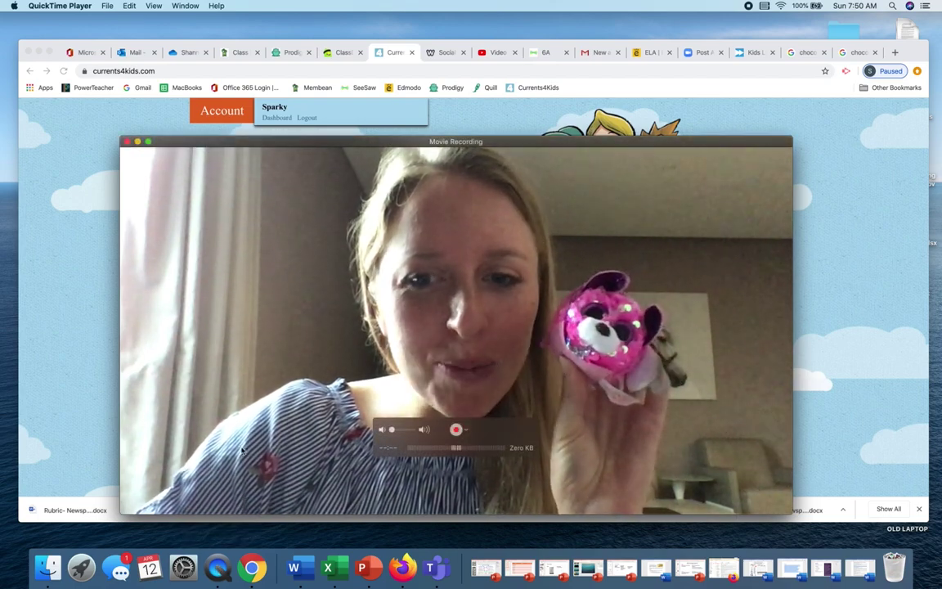
left_click(472, 121)
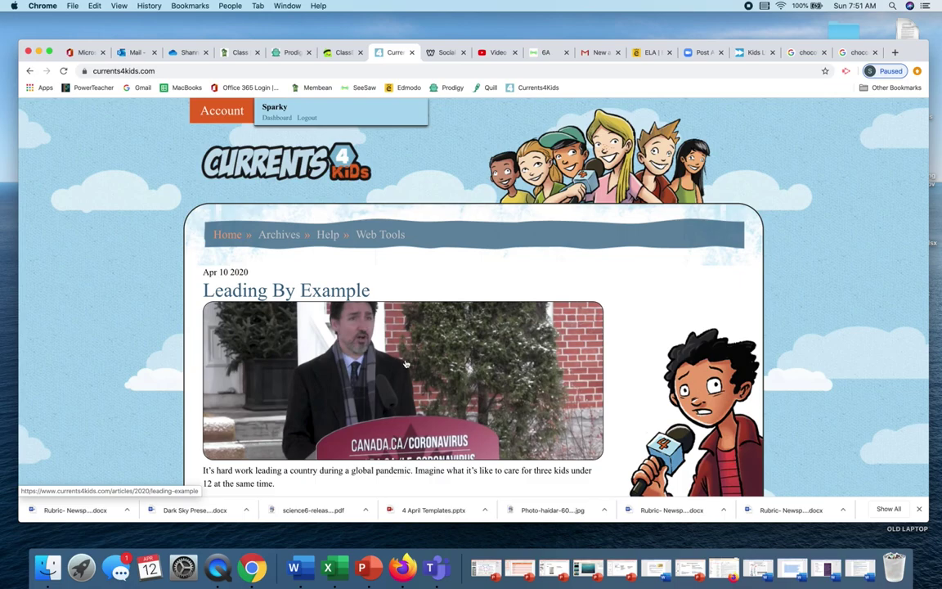
scroll(419, 347, "down", 10)
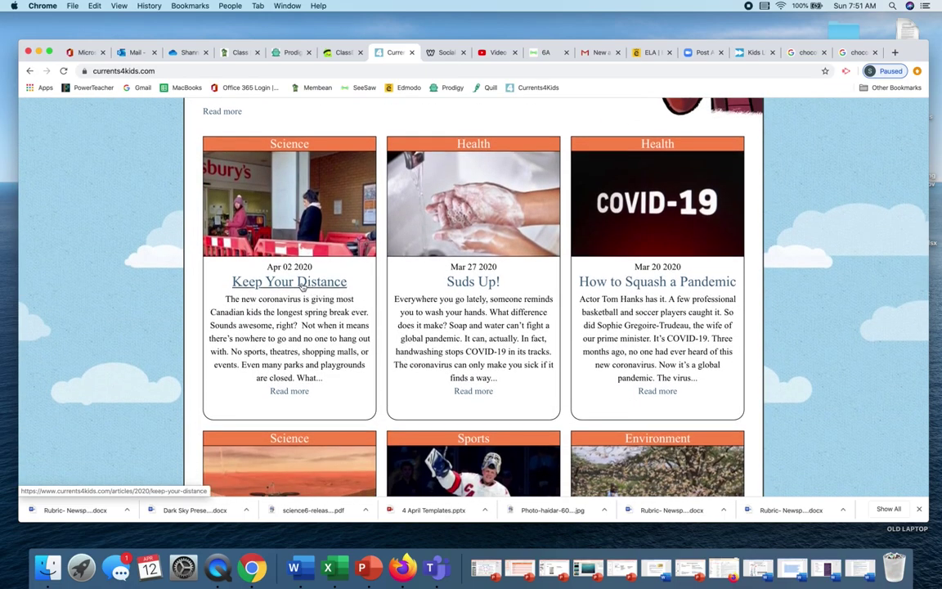
left_click(327, 282)
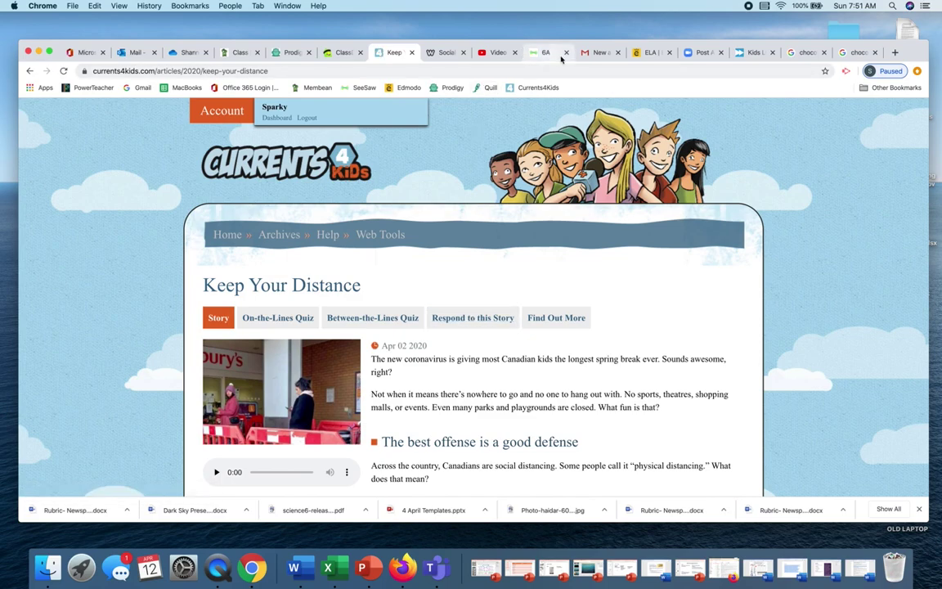
Award 20 students in Ms. Shannon 6A +1 for ELA (Writing) task done!, raising the total to 777
left_click(328, 54)
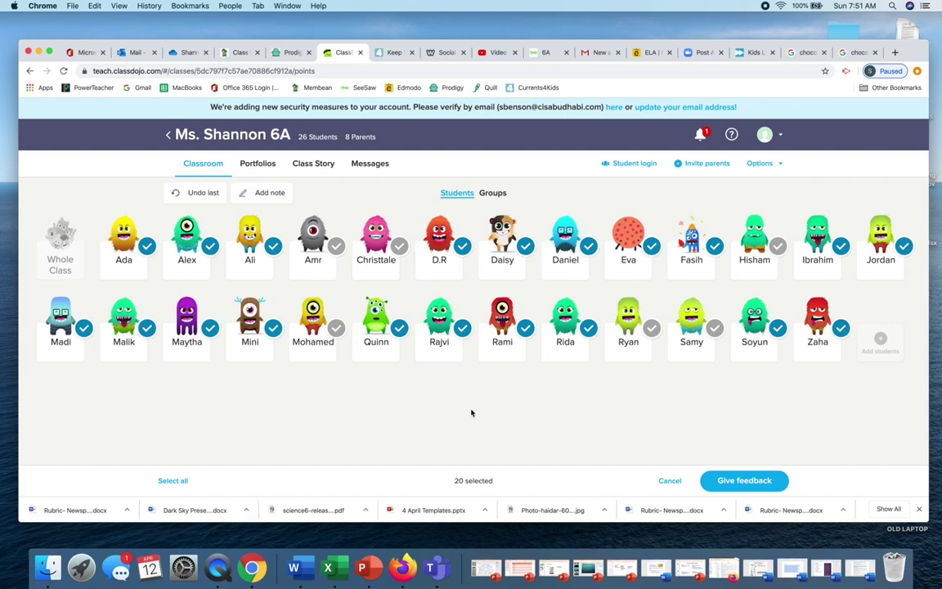
left_click(734, 484)
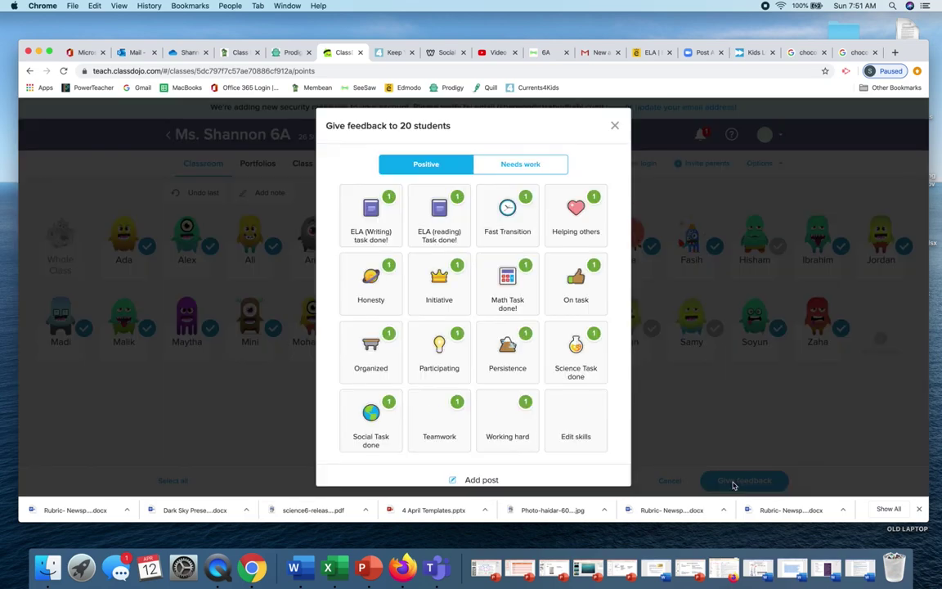
left_click(372, 214)
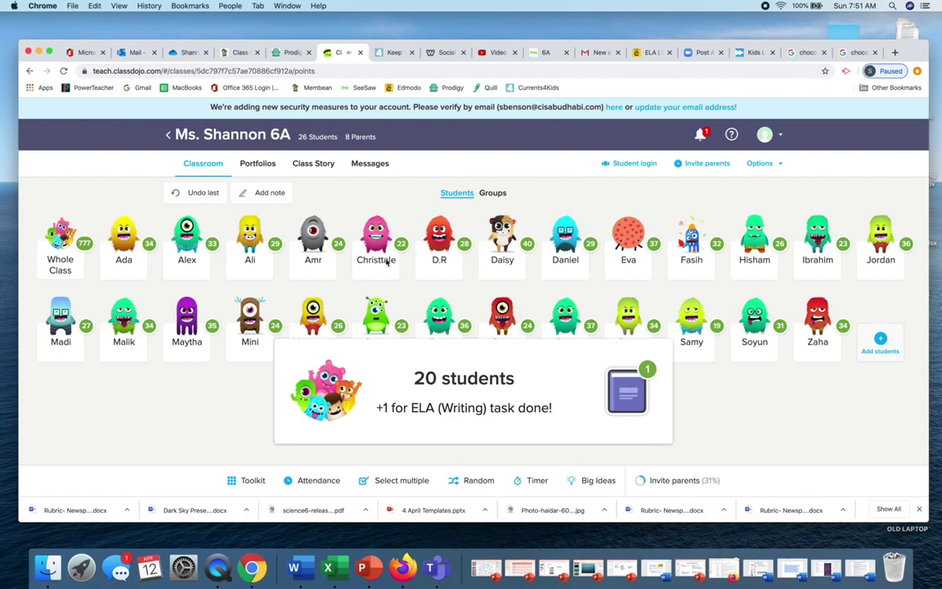
Bring the QuickTime webcam recording window in front of the ClassDojo class page
left_click(219, 570)
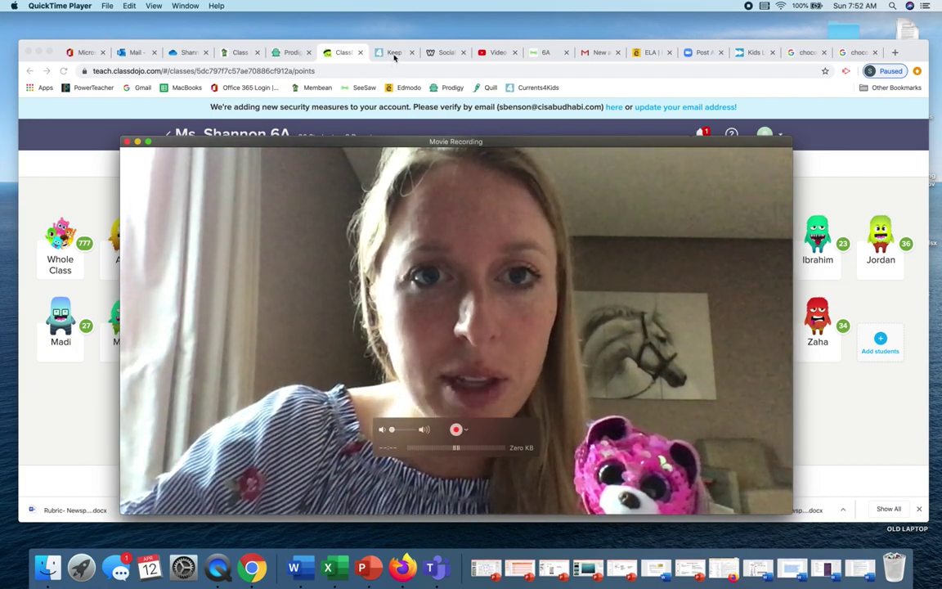
Return from the Keep Your Distance story to the Currents4Kids home page using the logo
left_click(393, 53)
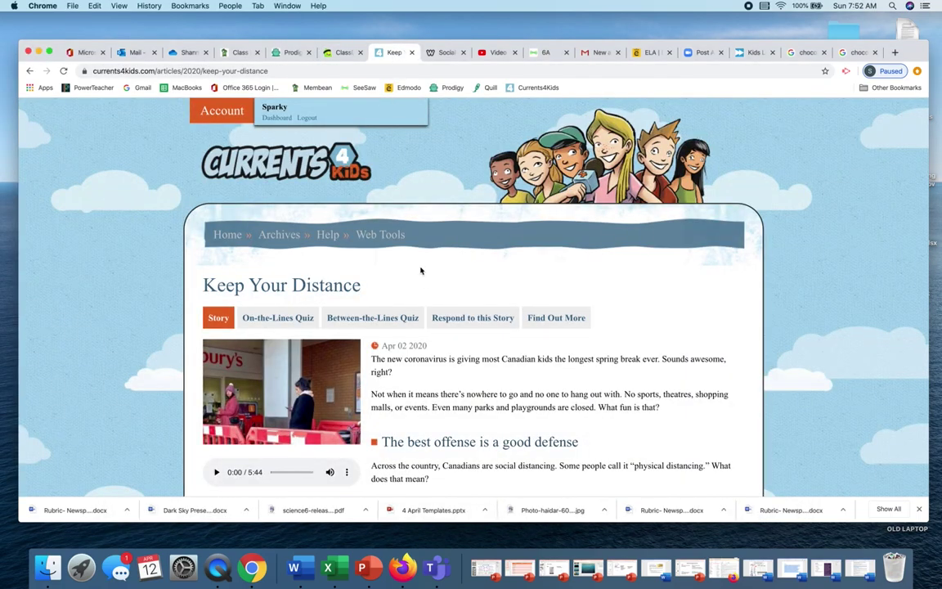
scroll(457, 297, "down", 3)
scroll(458, 297, "up", 3)
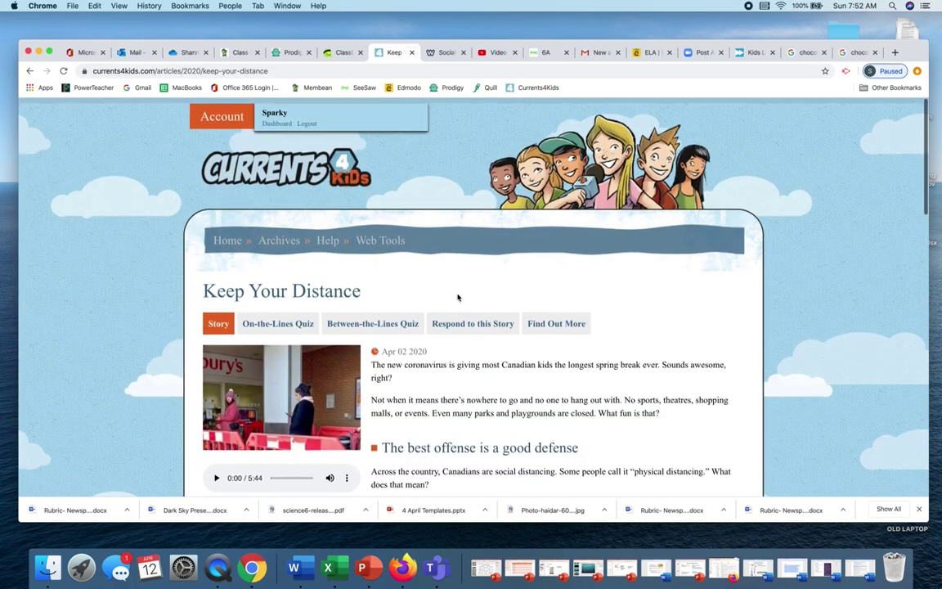
left_click(283, 184)
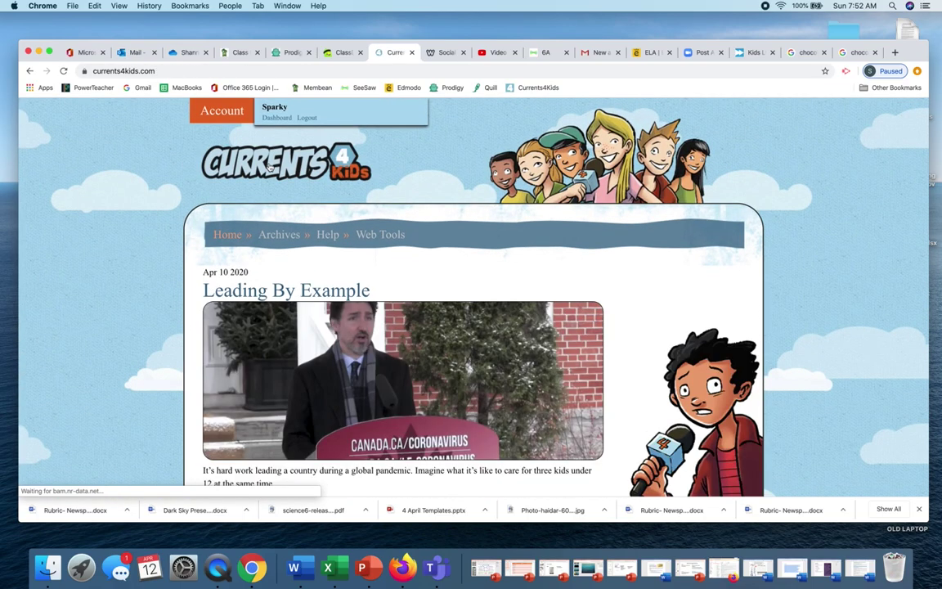
scroll(409, 348, "down", 2)
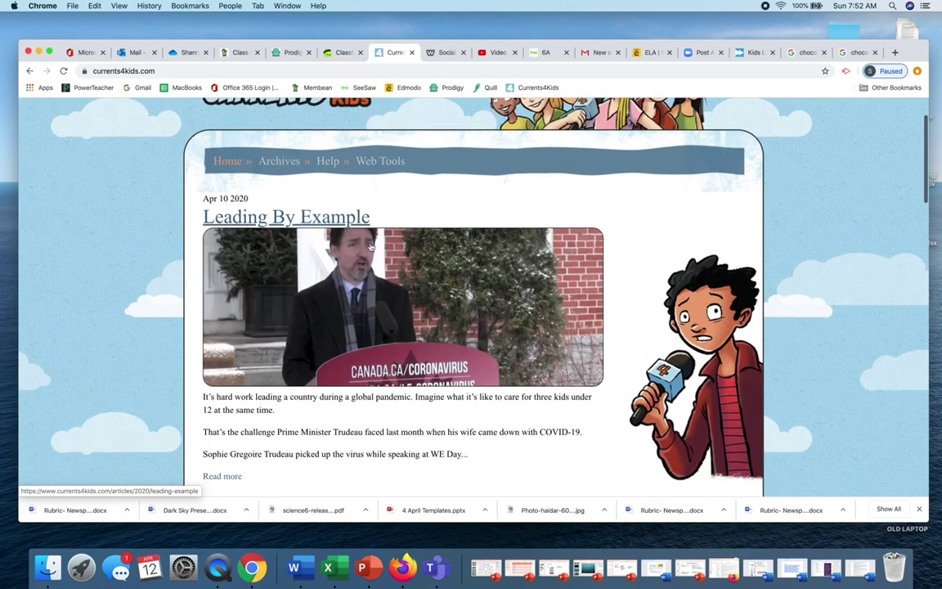
scroll(404, 295, "up", 2)
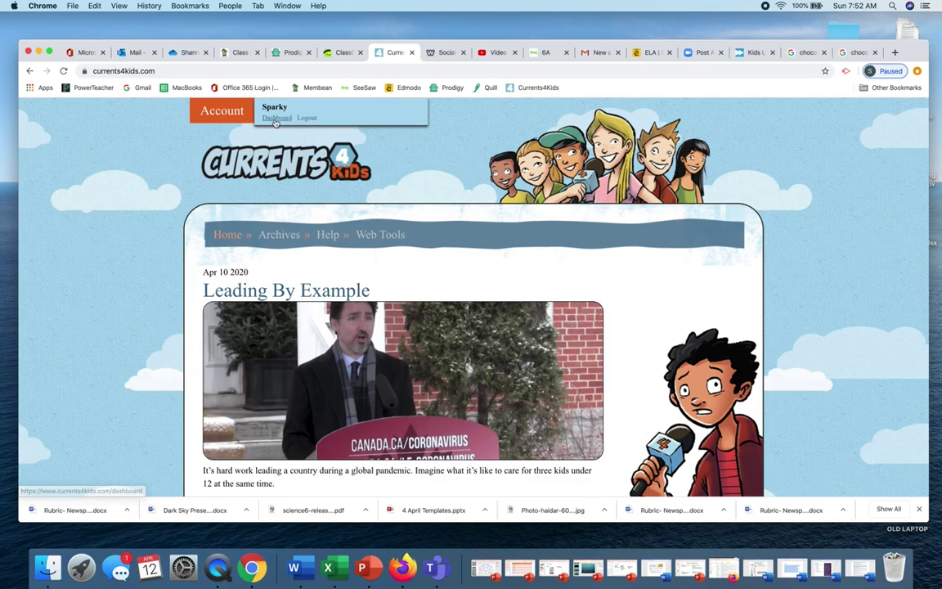
Open the Dashboard and scroll to the Keep Your Distance response, scored 2/4, and the teacher's comment
left_click(276, 117)
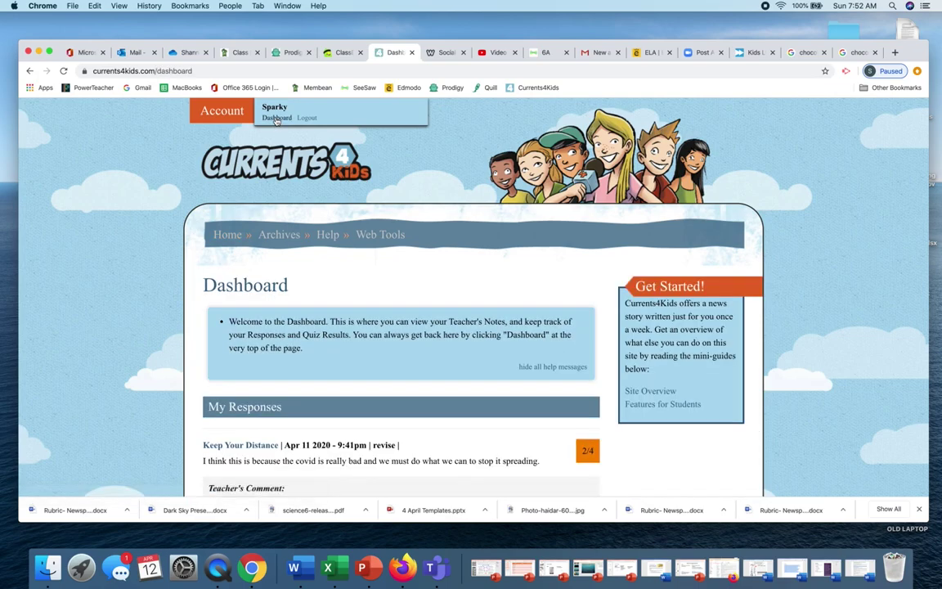
scroll(311, 325, "down", 3)
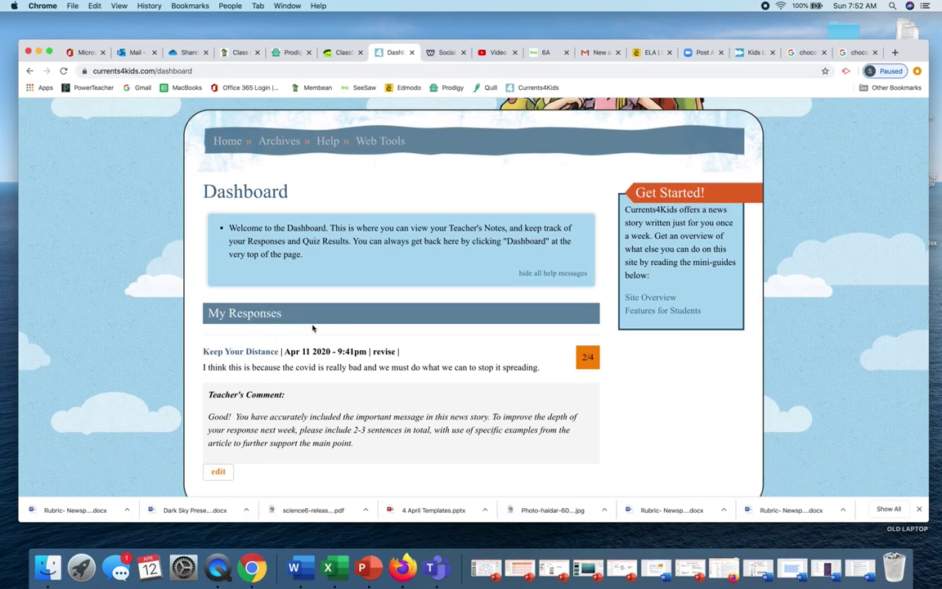
scroll(288, 383, "down", 2)
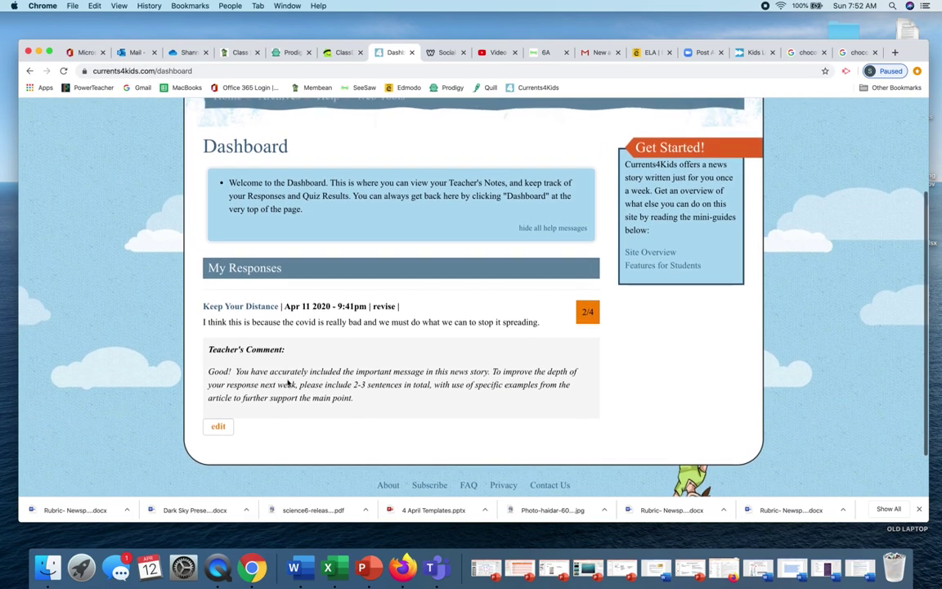
scroll(288, 382, "up", 1)
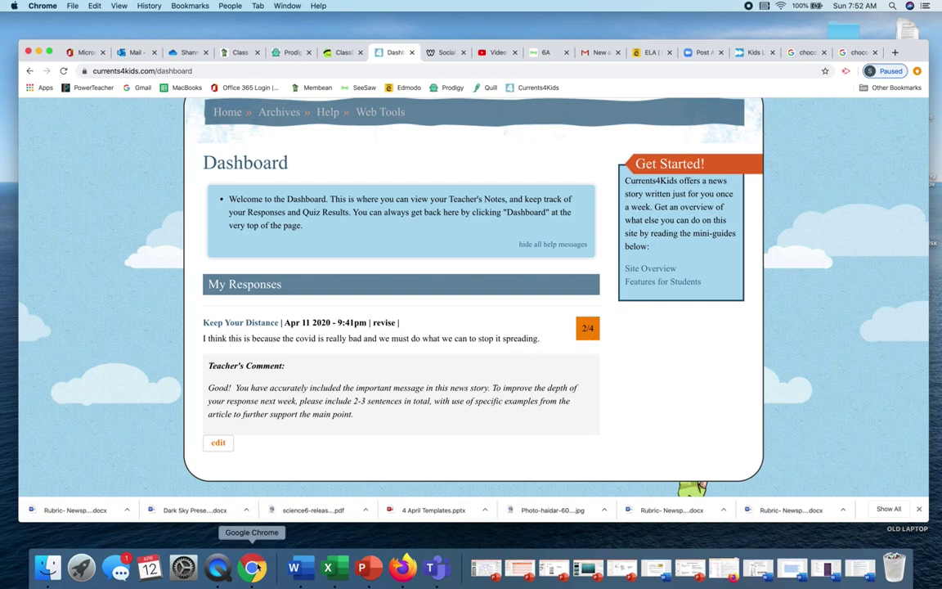
Bring the QuickTime webcam recording window in front of the Currents4Kids Dashboard
left_click(217, 566)
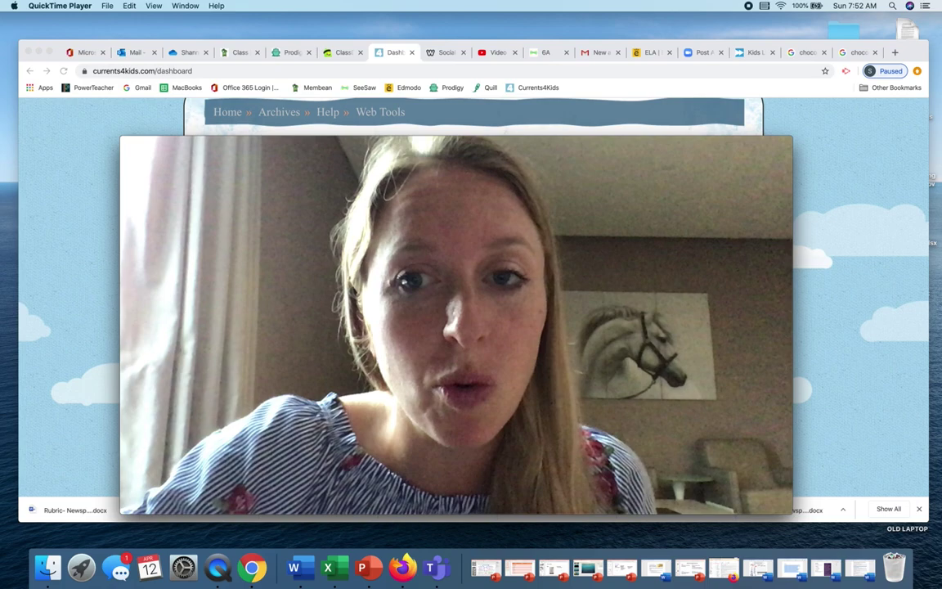
mouse_move(747, 292)
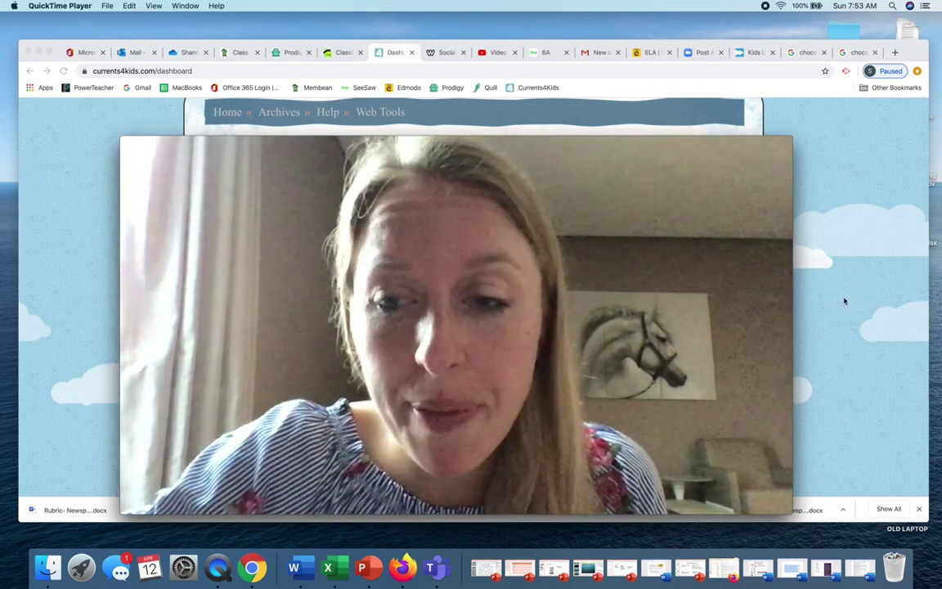
Open the Keep Your Distance response for editing and correct its start to "I think it is because"
left_click(760, 325)
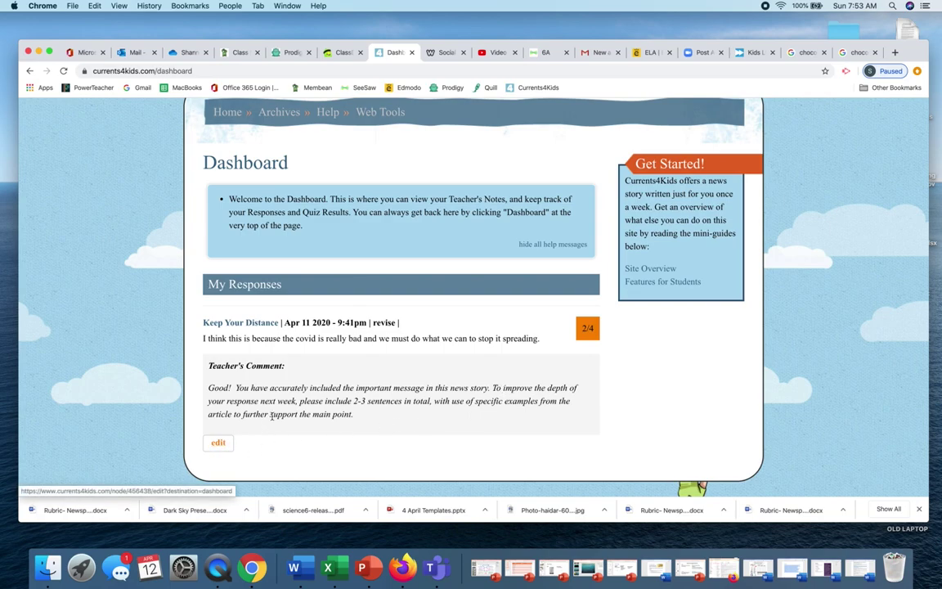
left_click(218, 444)
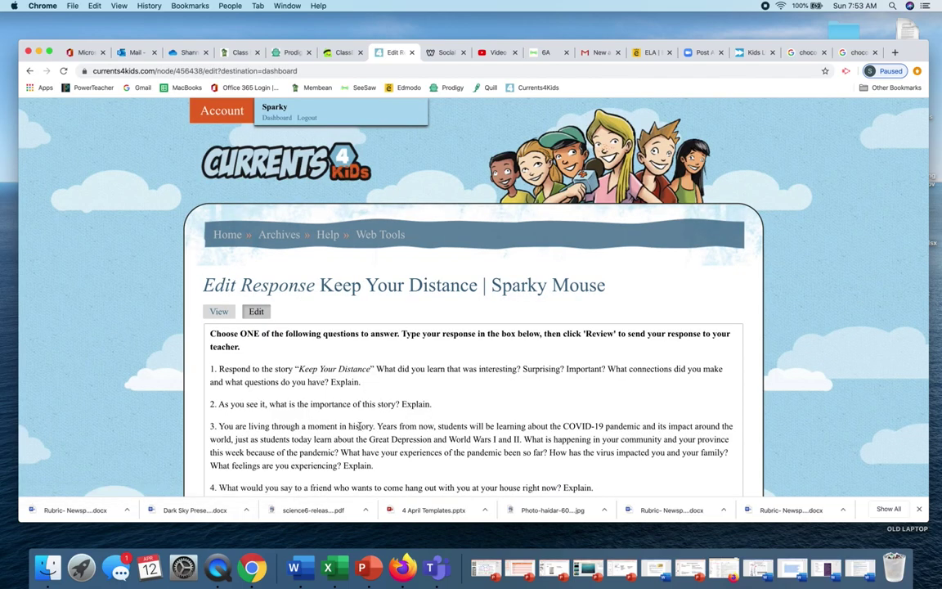
scroll(359, 425, "down", 5)
scroll(359, 425, "down", 5)
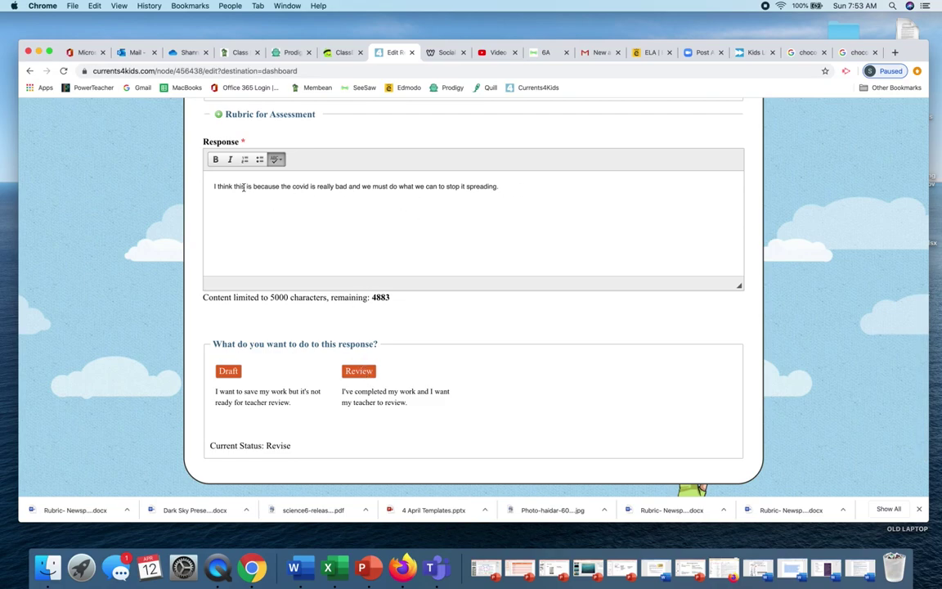
scroll(262, 213, "up", 5)
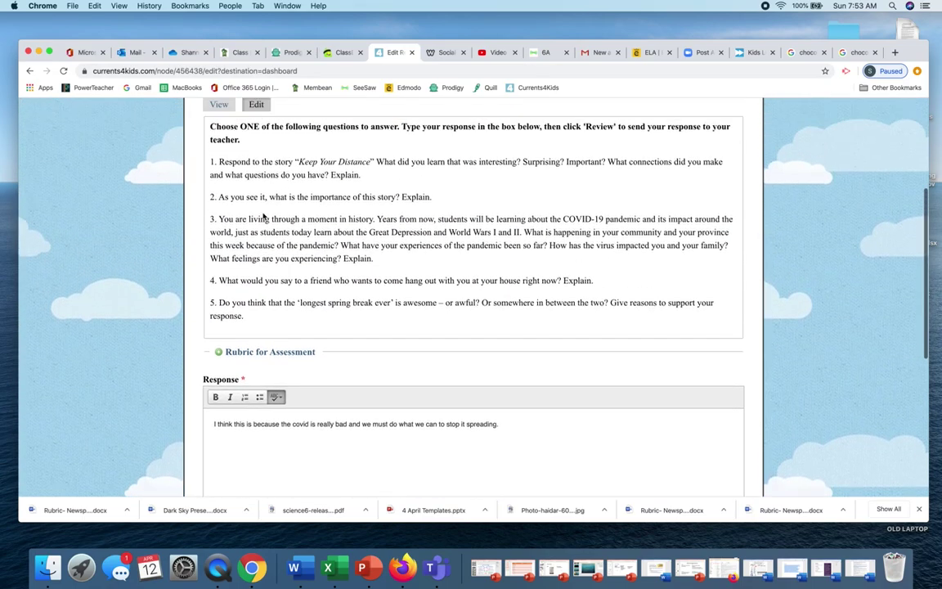
scroll(263, 216, "down", 3)
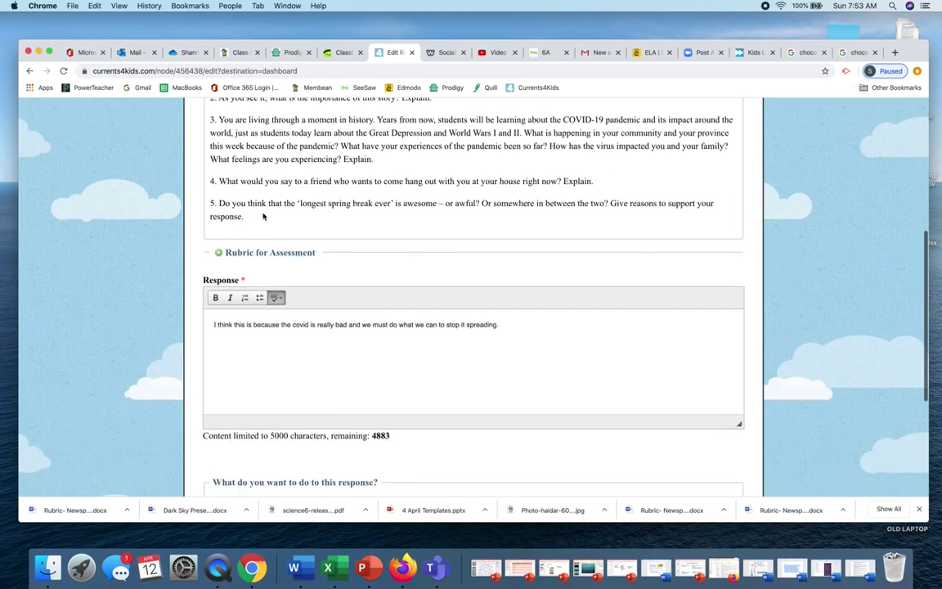
double_click(245, 324)
type("the most imp")
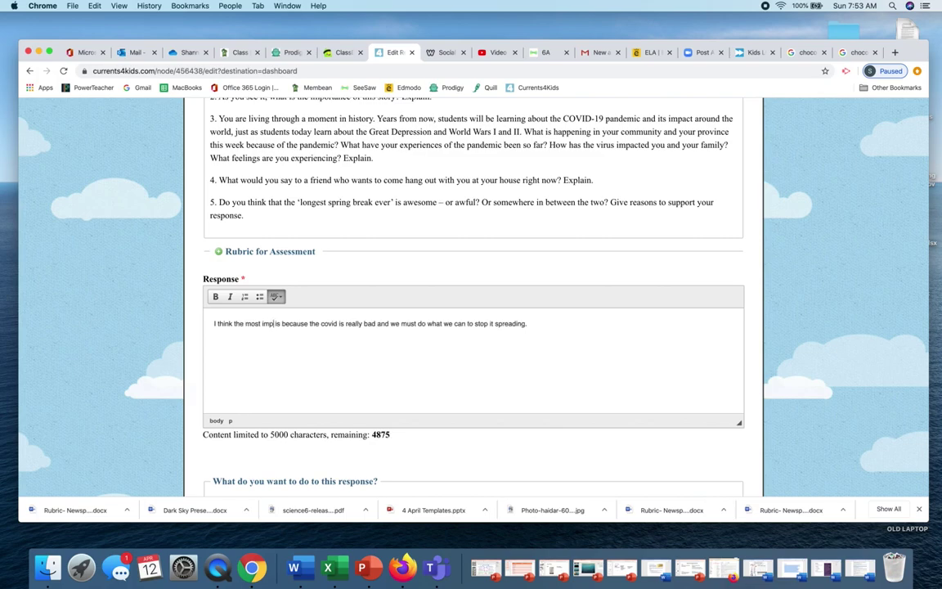
key("BackSpace")
key("BackSpace")
key("BackSpace")
key("BackSpace")
key("BackSpace")
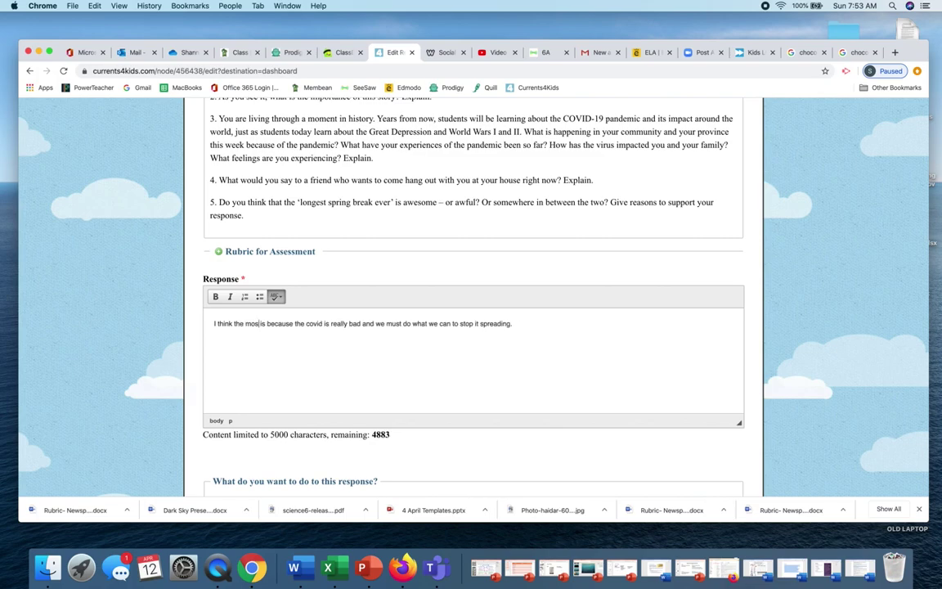
key("BackSpace")
key("BackSpace")
key("BackSpace")
key("BackSpace")
key("BackSpace")
key("BackSpace")
key("BackSpace")
type("its")
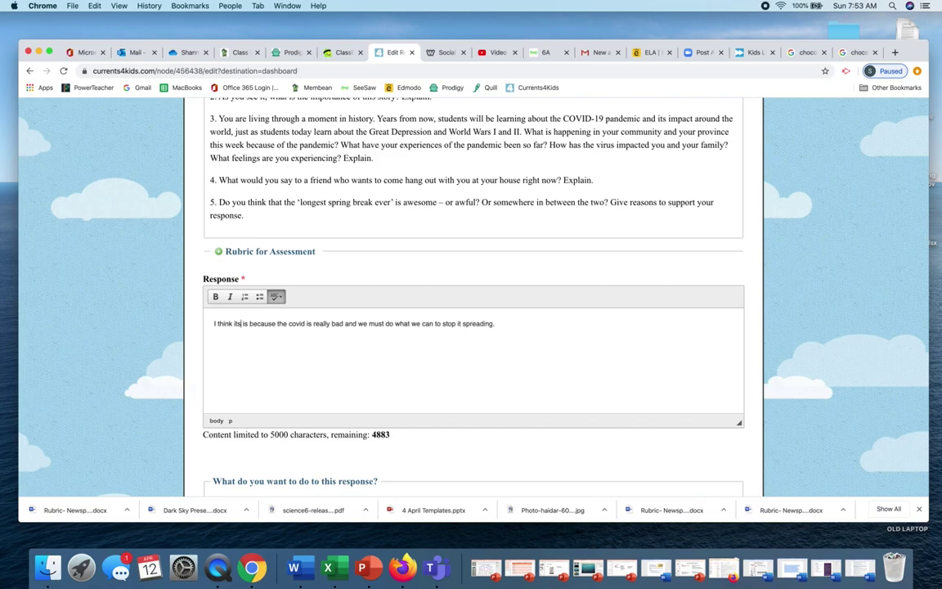
key("BackSpace")
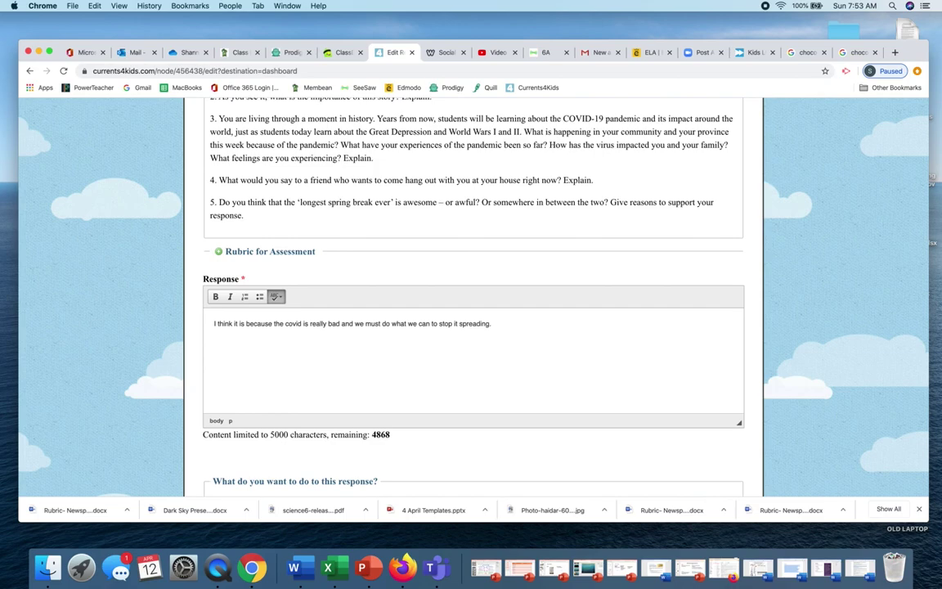
Add a new "Revision:" line below the original answer
key("Return")
type("Revisio")
Copy the original response sentence and paste it on the empty line under Revision:
left_click_drag(489, 324, 213, 323)
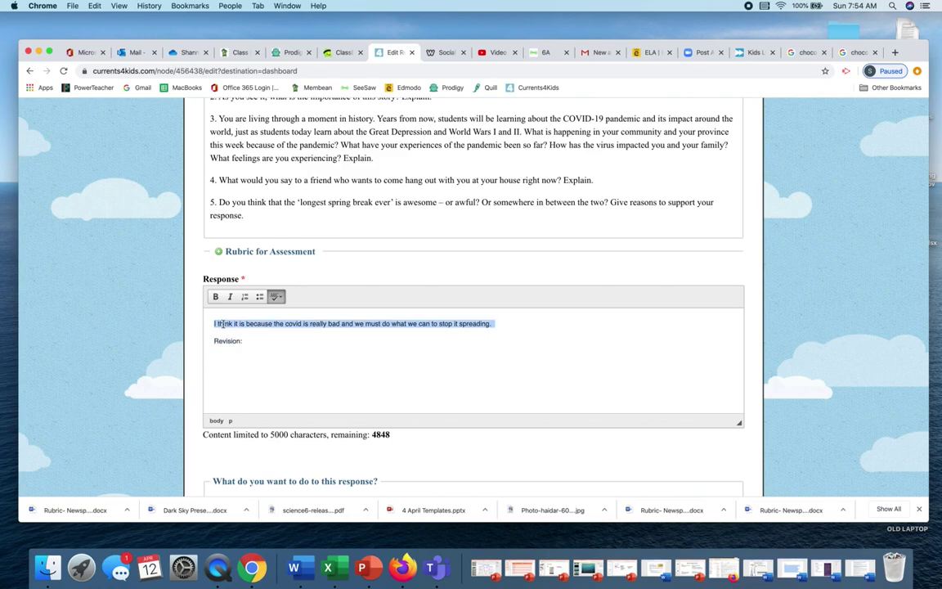
right_click(221, 325)
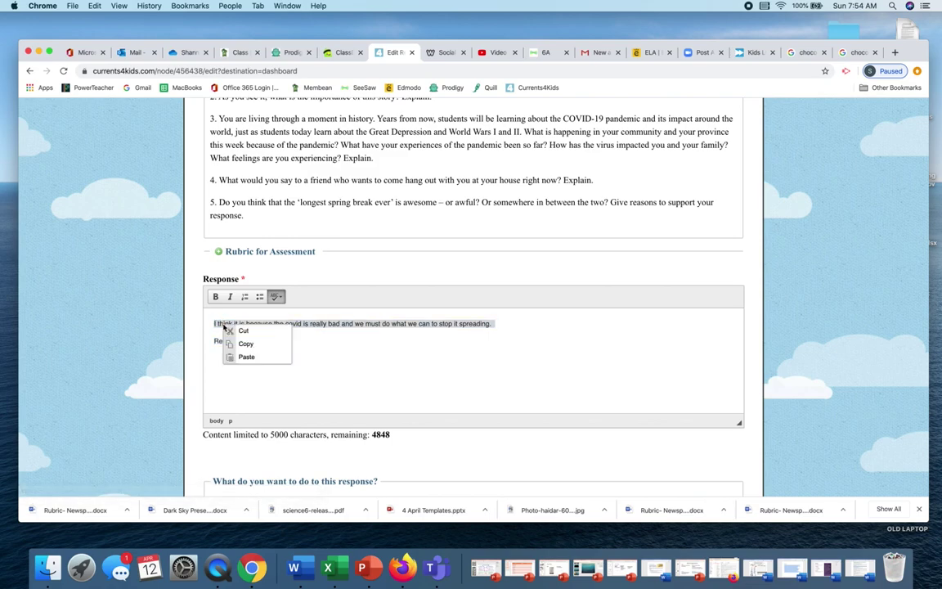
left_click(245, 344)
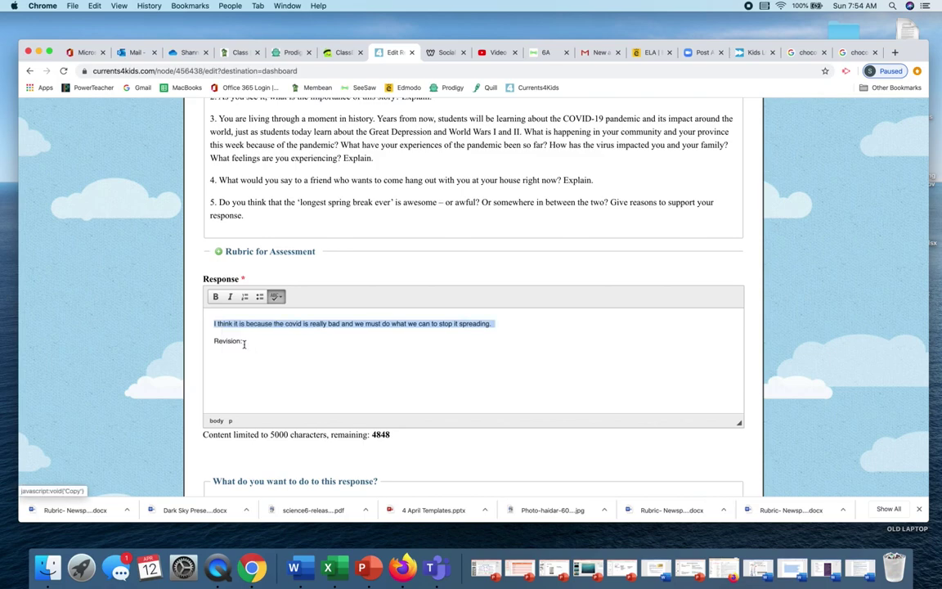
left_click(224, 357)
right_click(224, 357)
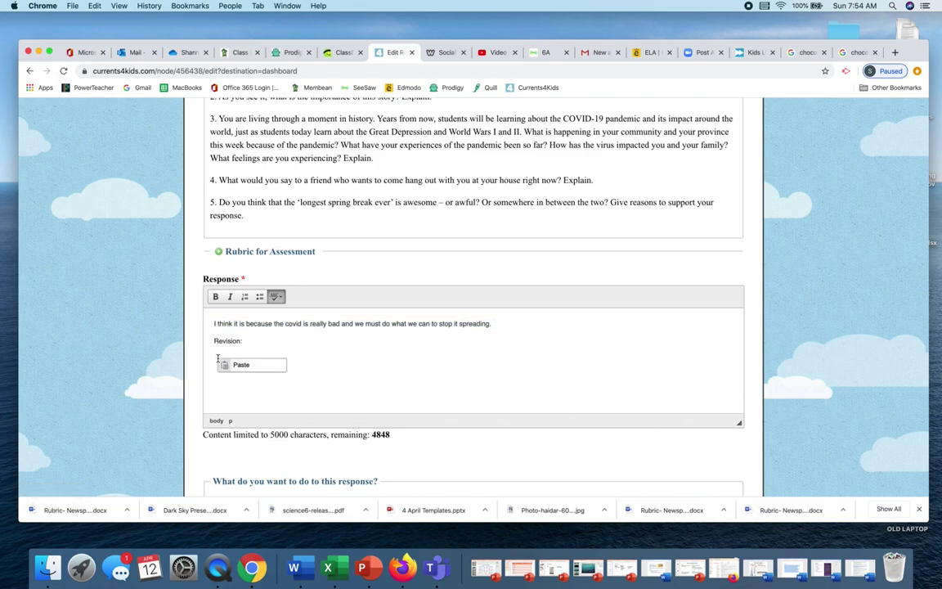
left_click(236, 367)
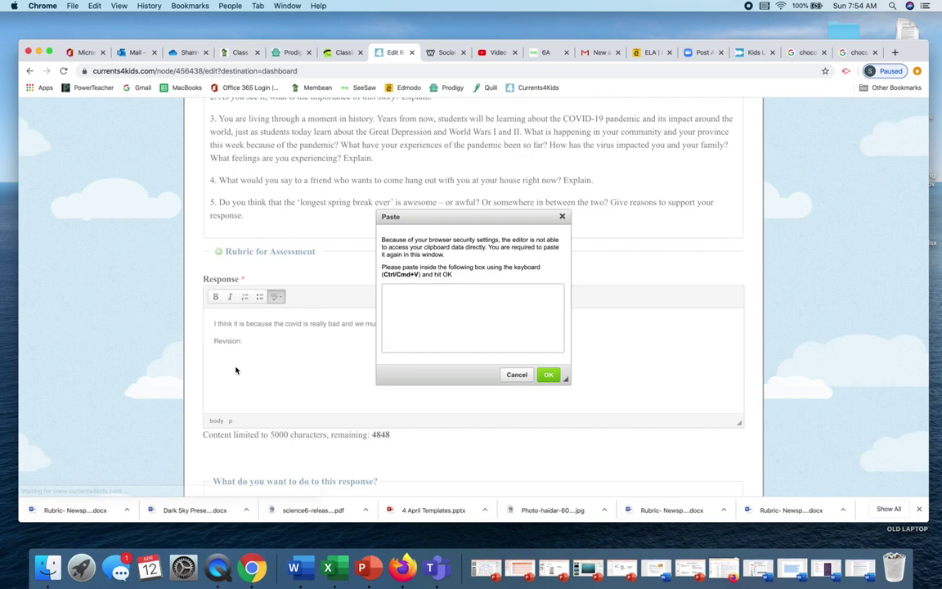
left_click(548, 374)
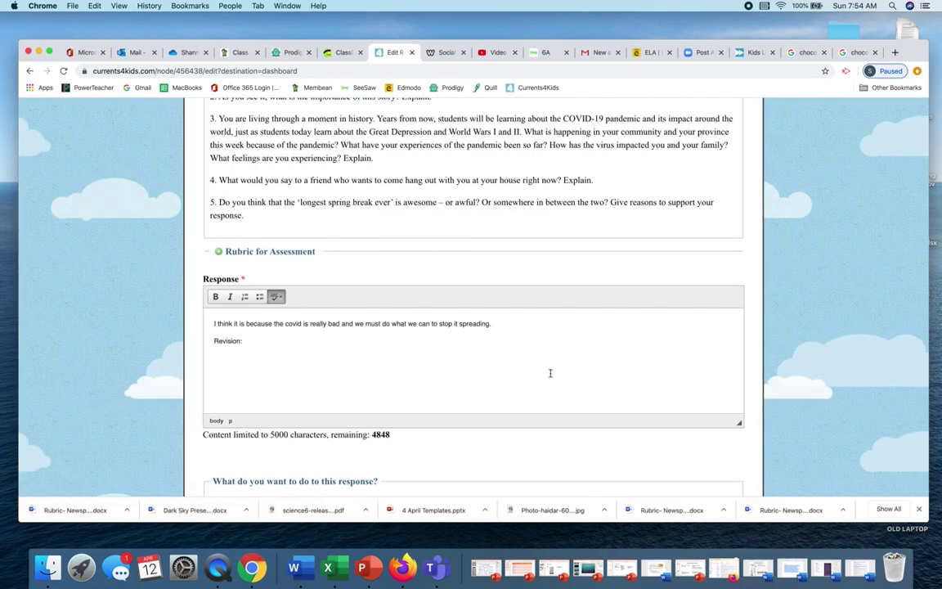
key("super+v")
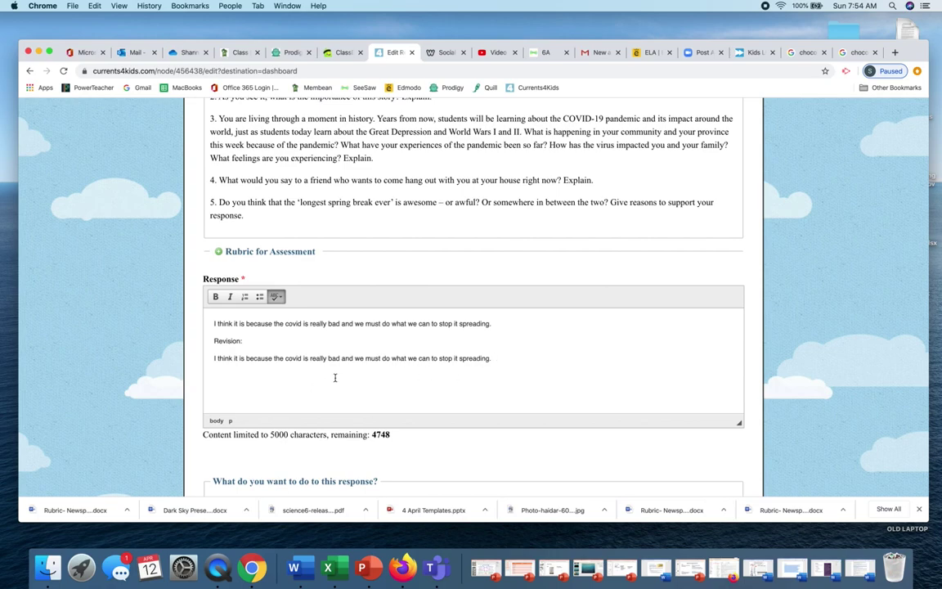
Rewrite the copied sentence as "the most important message communicated in this articles is that we must stop the spread…"
left_click(243, 358)
key("BackSpace")
key("BackSpace")
key("BackSpace")
key("BackSpace")
key("BackSpace")
type("the wor")
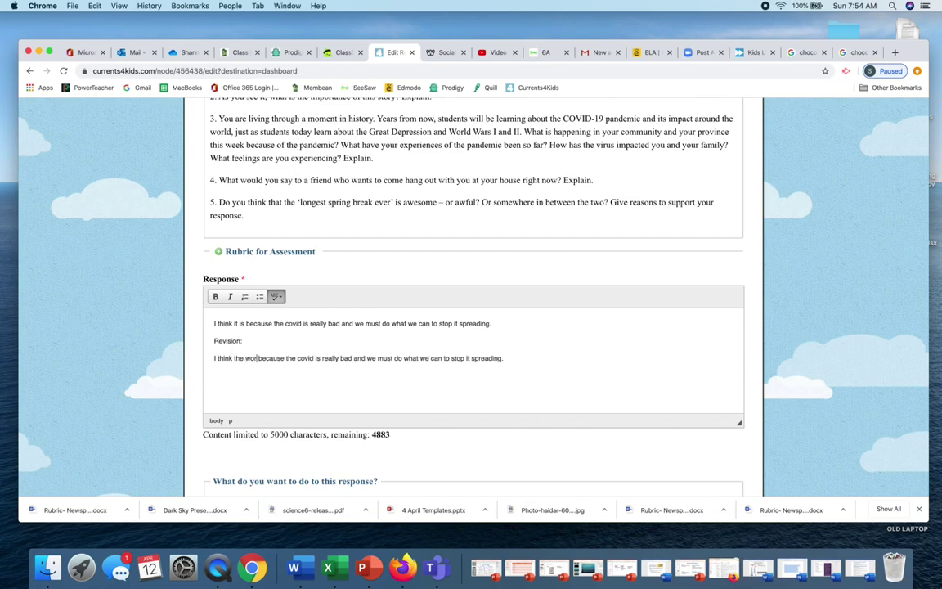
key("BackSpace")
key("BackSpace")
key("BackSpace")
type("most ")
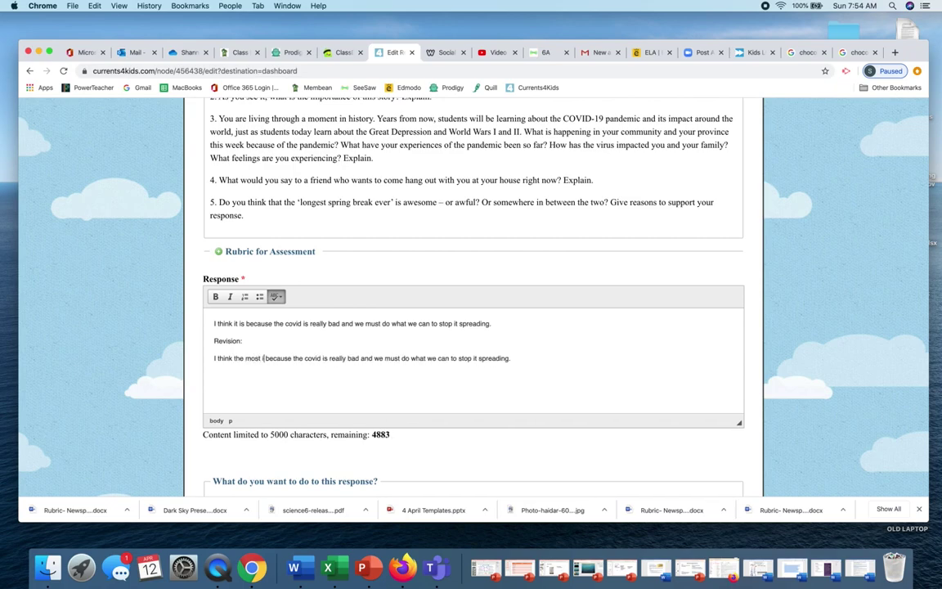
type("import")
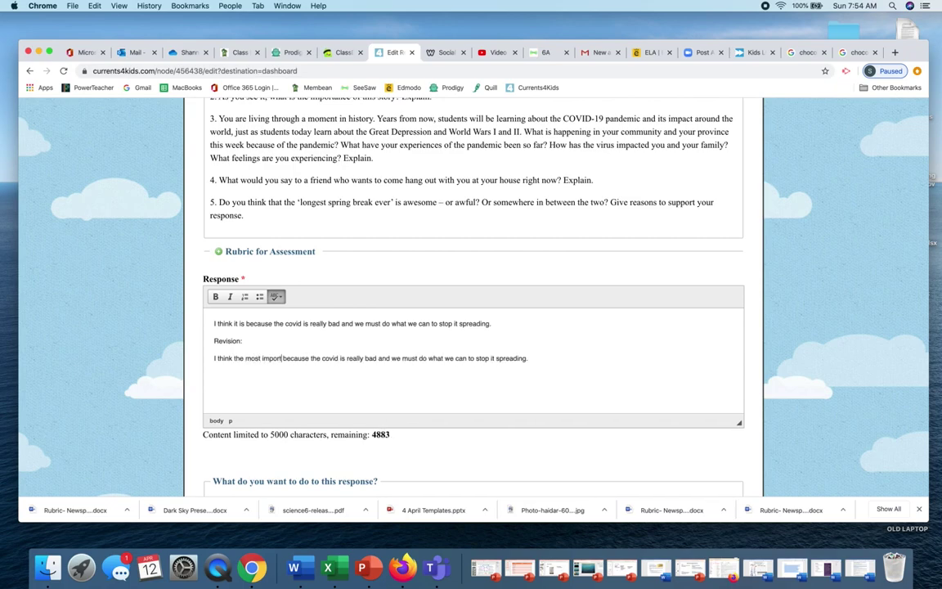
type("ant message ")
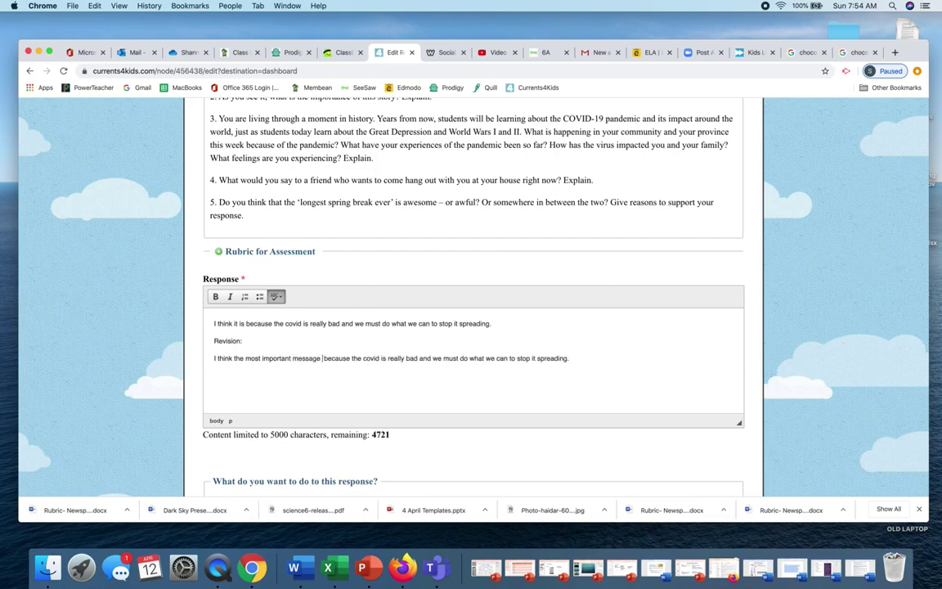
type("communicated in")
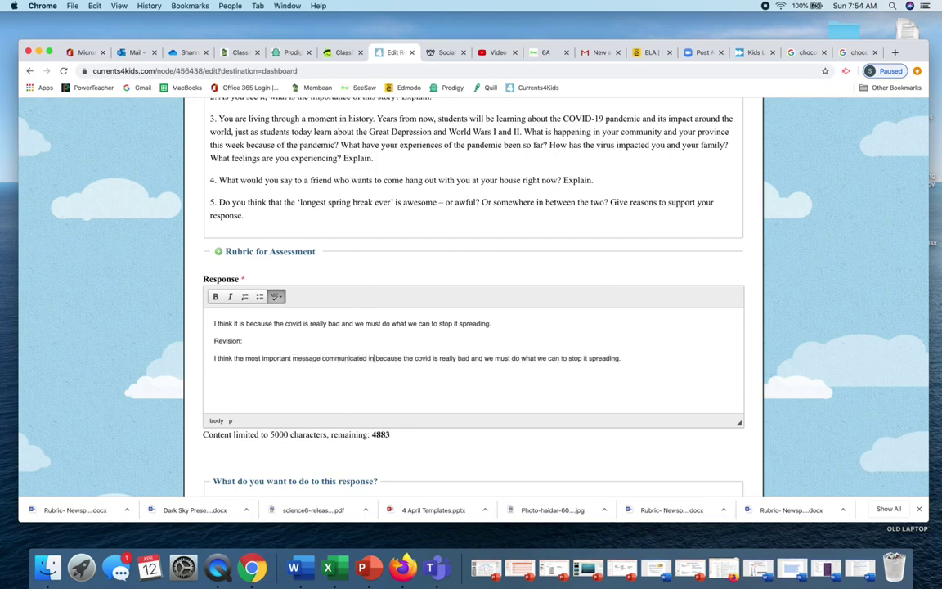
type(" this ")
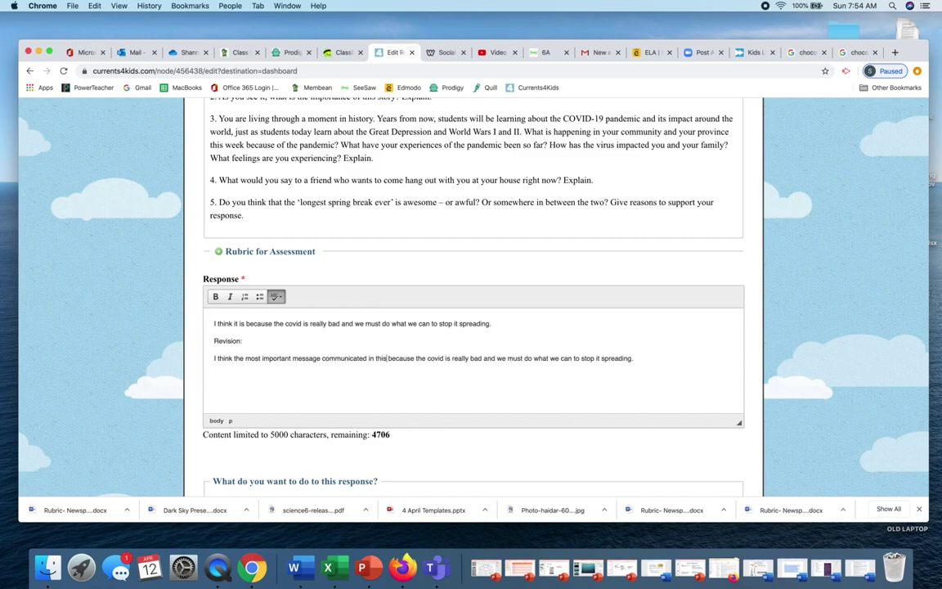
type("articles is that ")
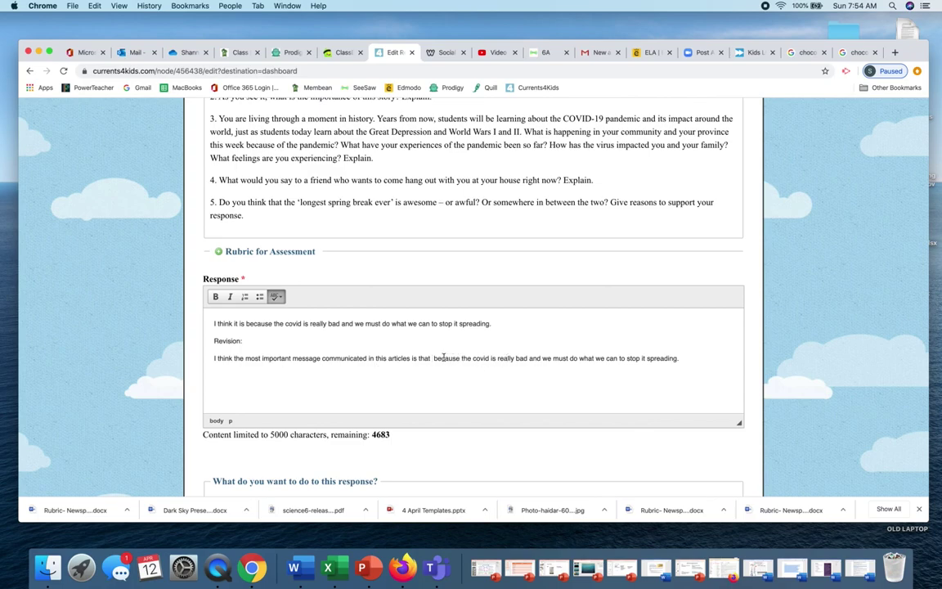
type("we must sto")
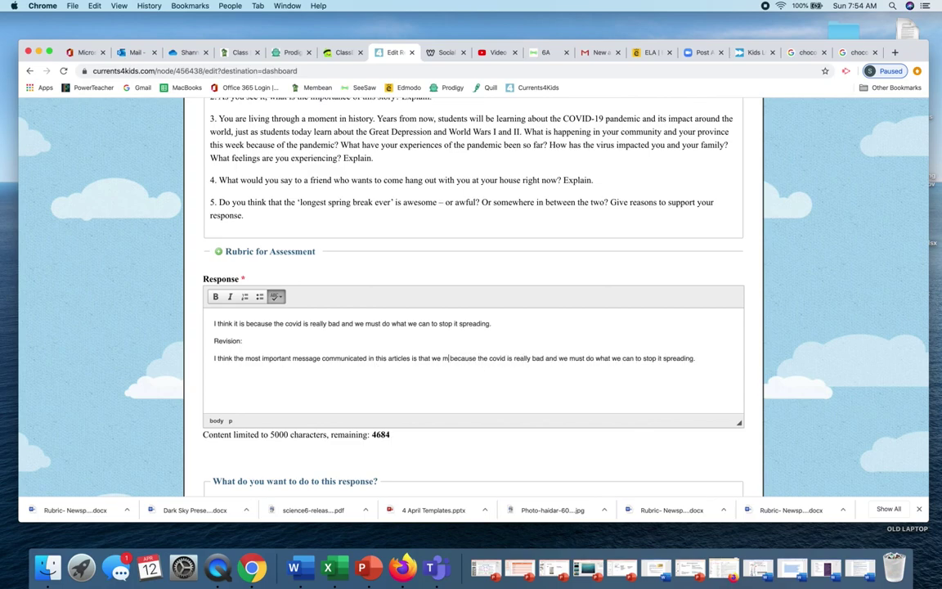
type("p the spread of")
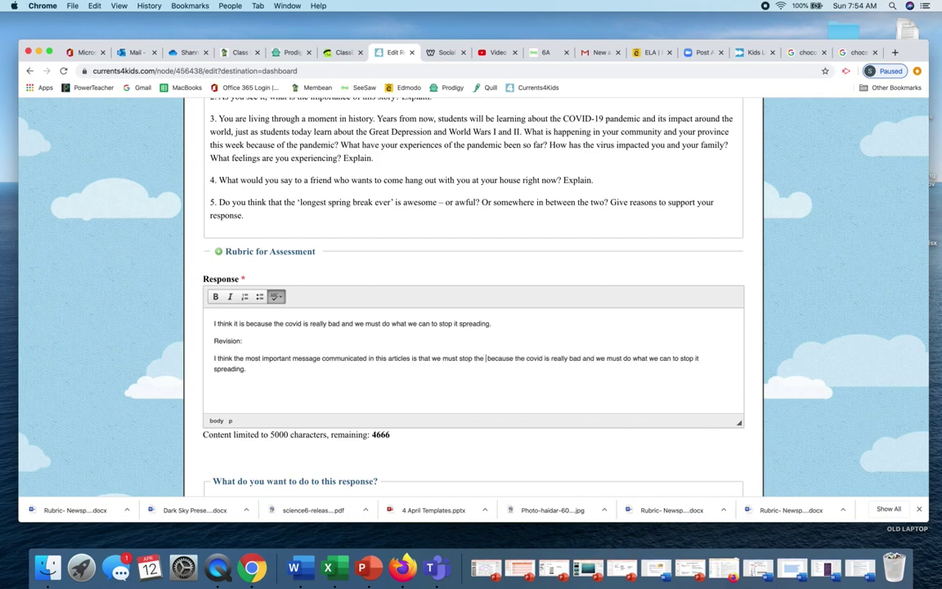
type(" COVID")
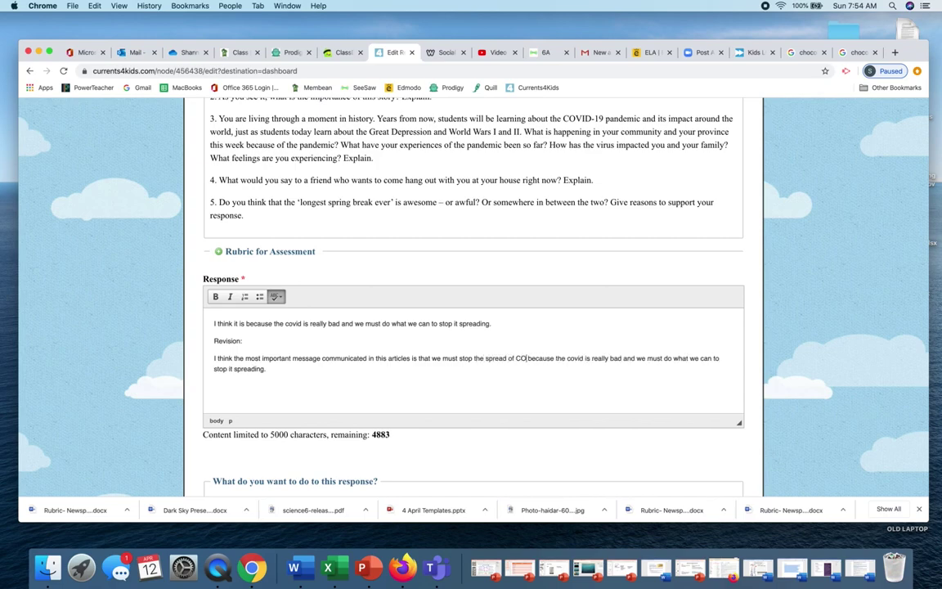
type("-19.  ")
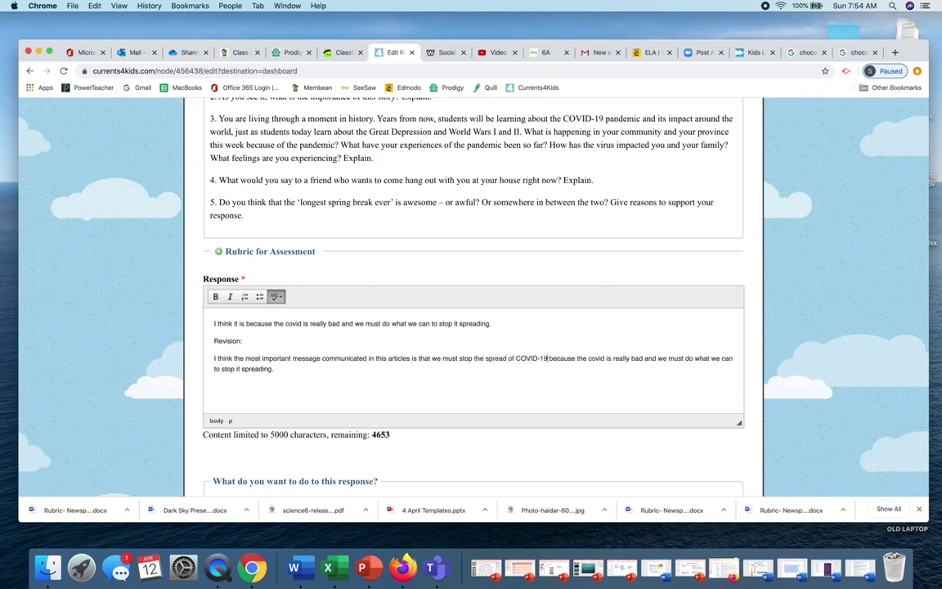
type("R")
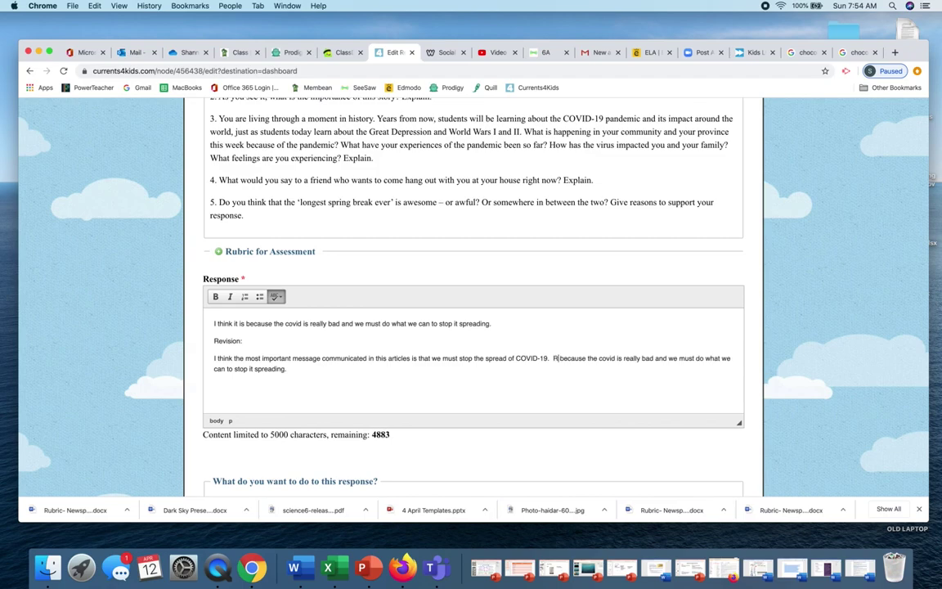
Add "Methods to do this are easy…" and end the revision with "family and entire community."
key("BackSpace")
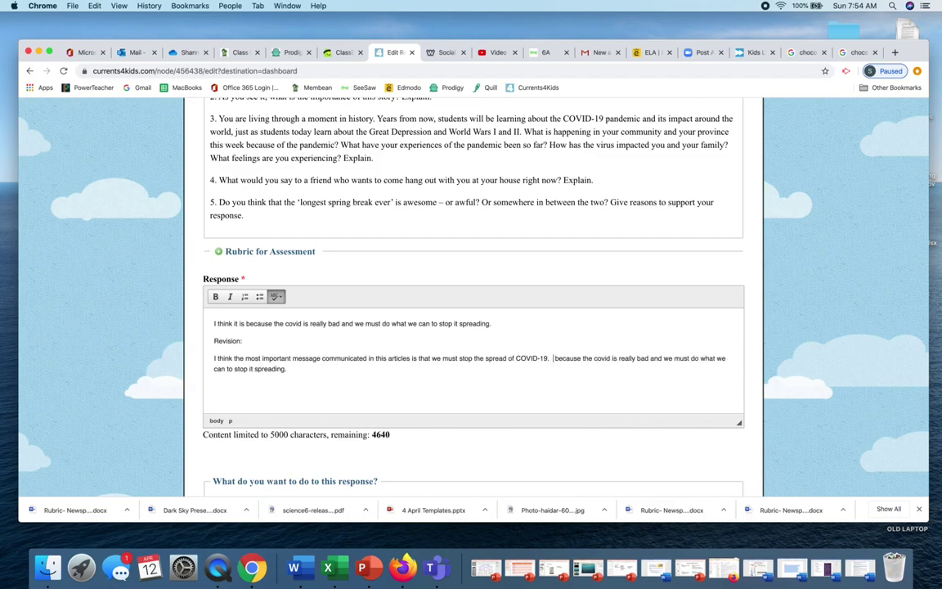
type("Methods to do this ")
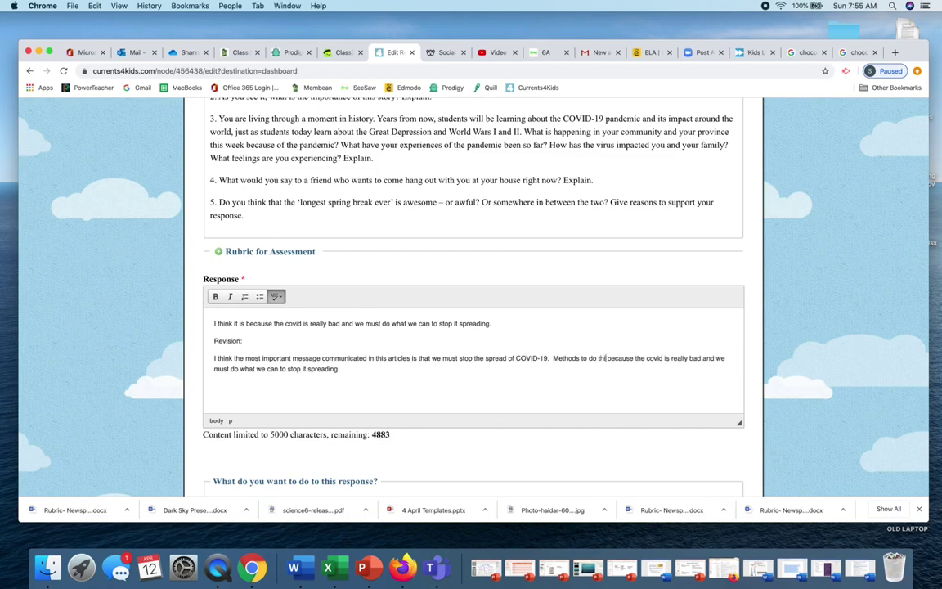
type("are easy and ")
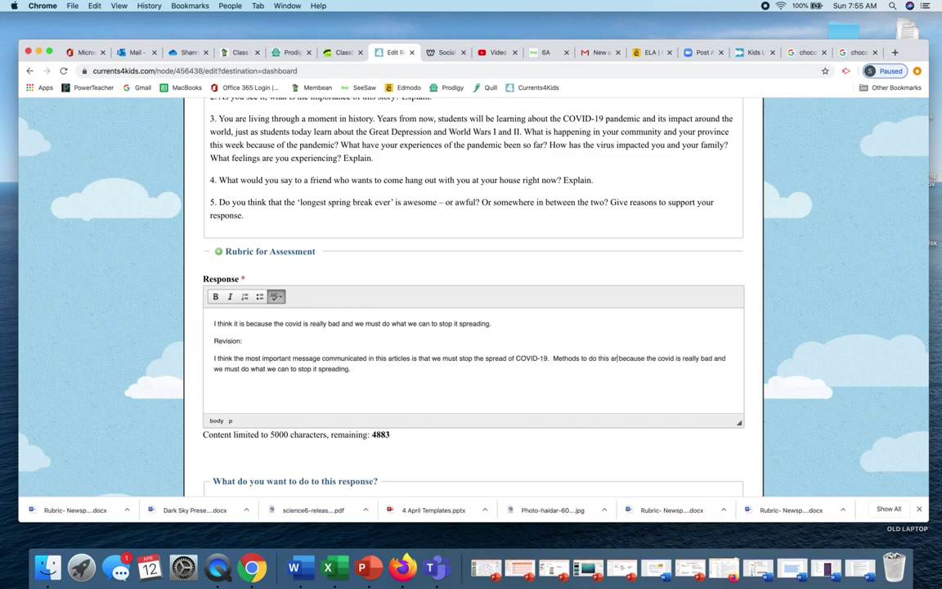
type("do not take ")
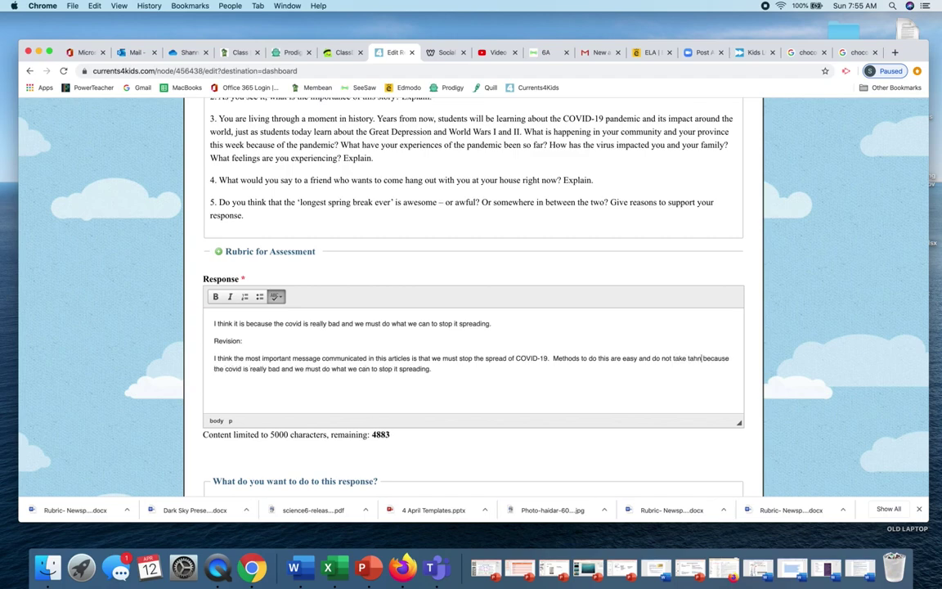
type("that much ")
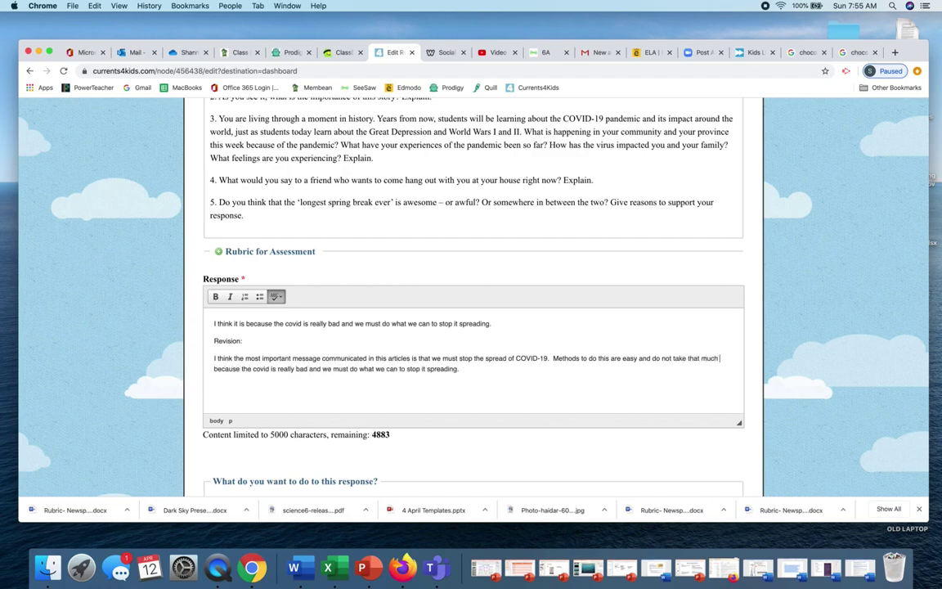
type("time, ")
type("yet will have a ")
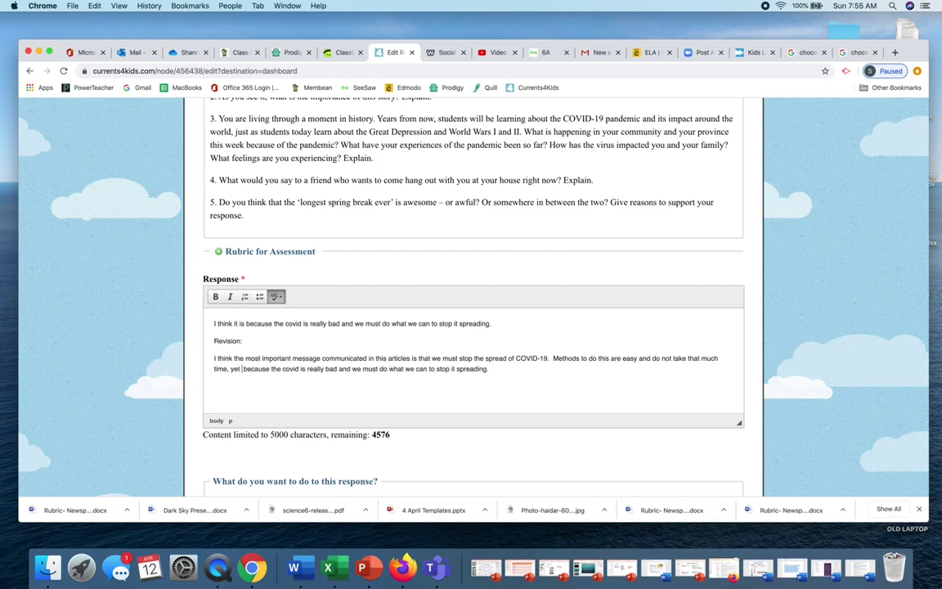
type("huge impact on")
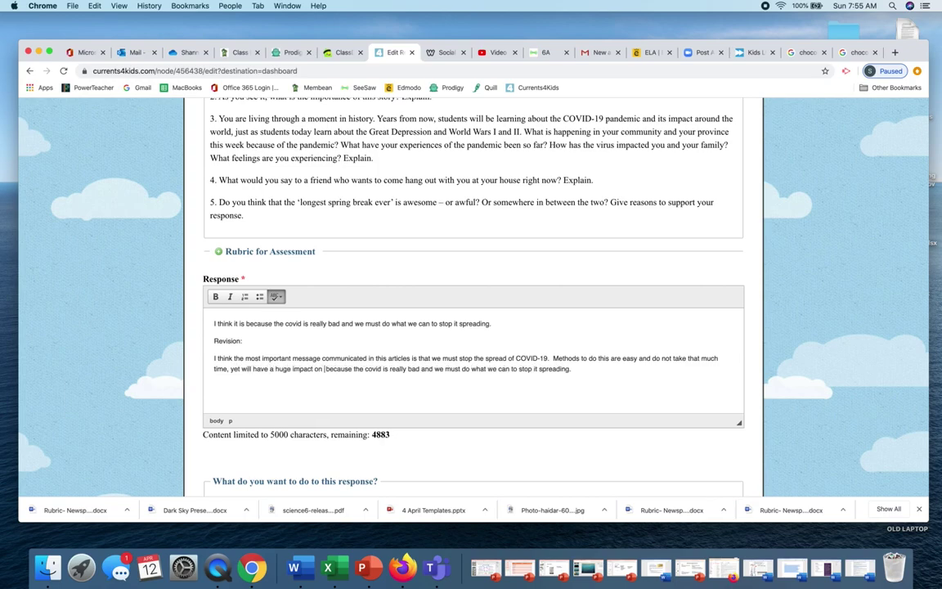
type(" the health of ")
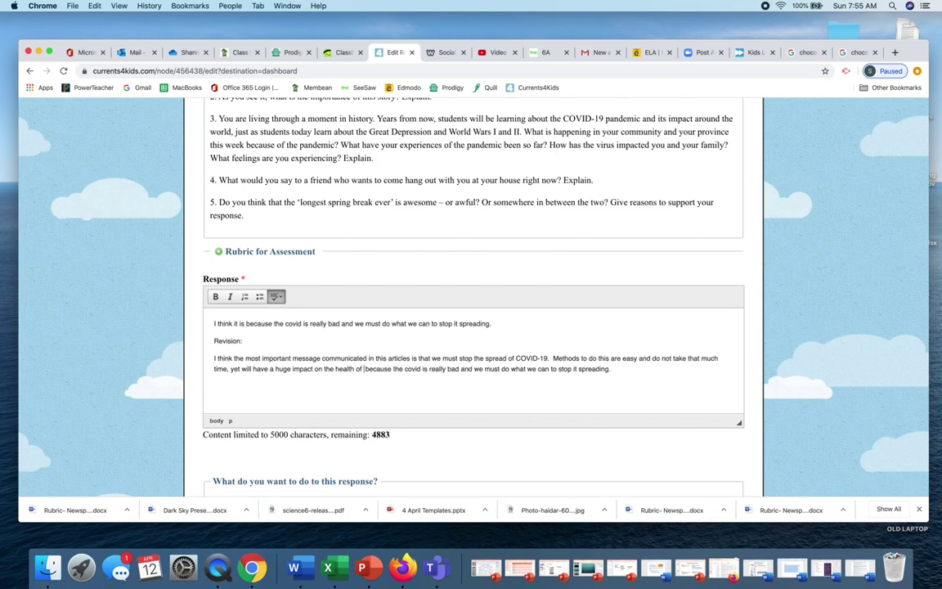
type("....")
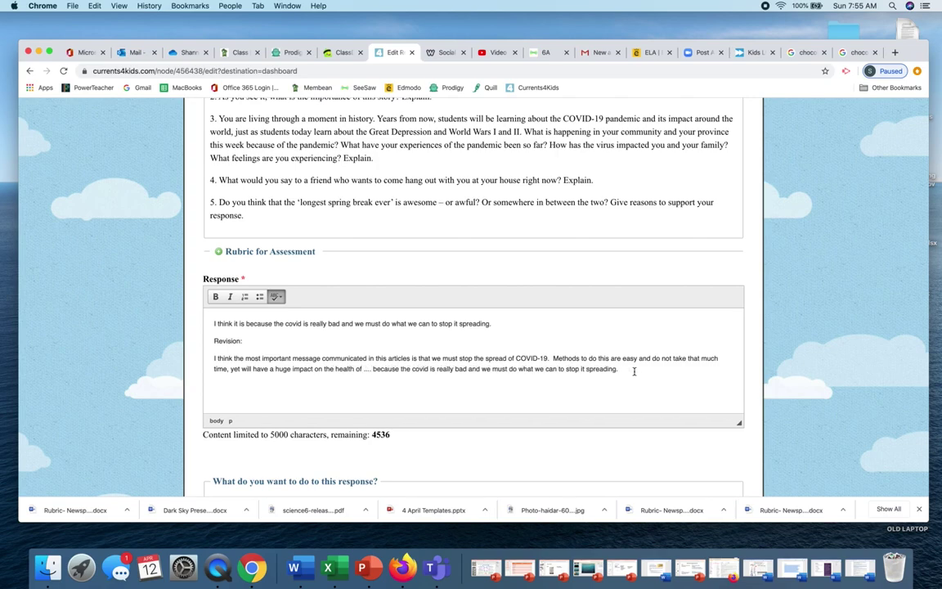
left_click_drag(631, 370, 388, 373)
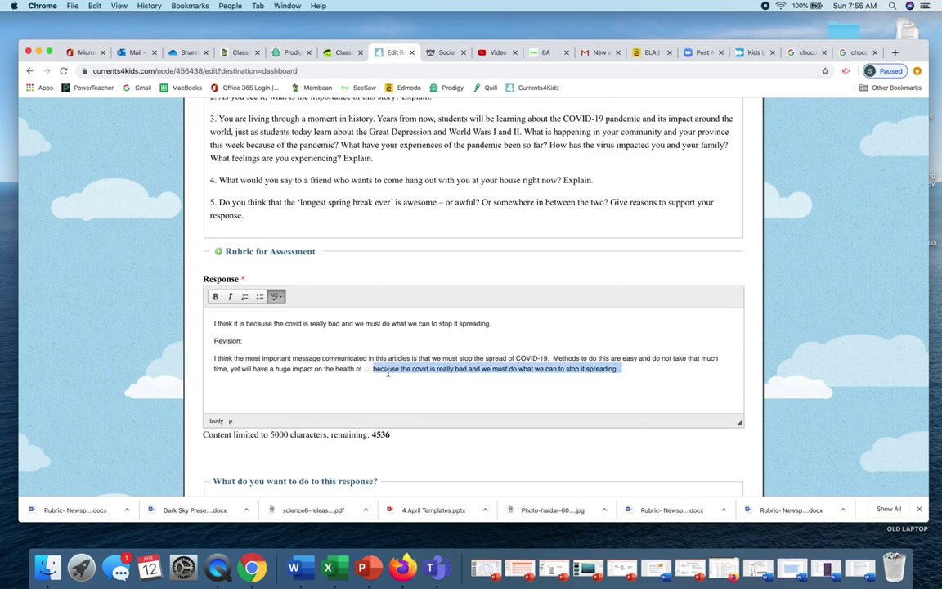
key("BackSpace")
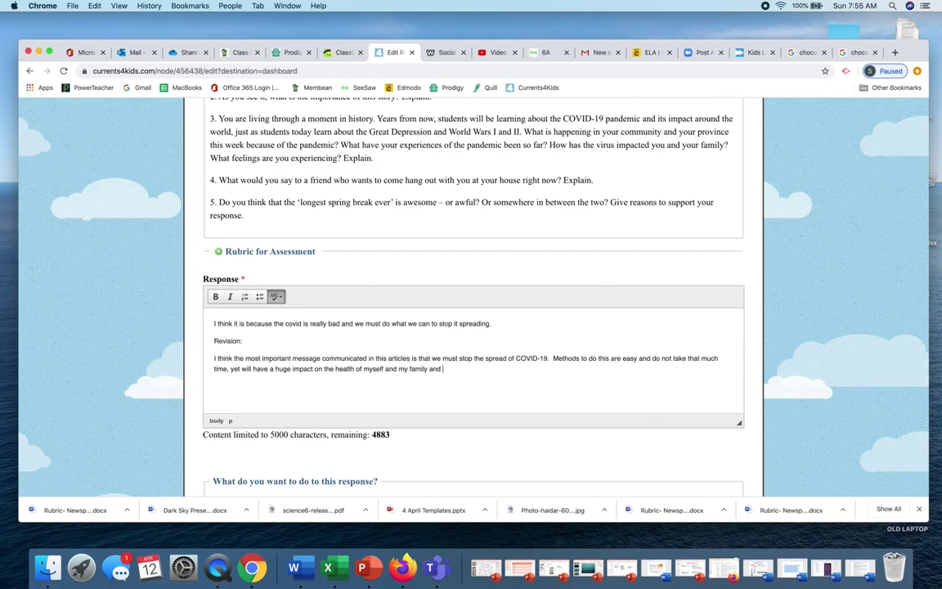
key("BackSpace")
key("BackSpace")
key("BackSpace")
key("BackSpace")
key("BackSpace")
key("BackSpace")
key("BackSpace")
key("BackSpace")
key("BackSpace")
key("BackSpace")
key("BackSpace")
key("BackSpace")
key("BackSpace")
key("BackSpace")
key("BackSpace")
key("BackSpace")
key("BackSpace")
key("BackSpace")
key("BackSpace")
type("family and entire community.")
Submit the revised response with Review; the Dashboard shows it saved as review, scored 2/4
scroll(408, 382, "down", 3)
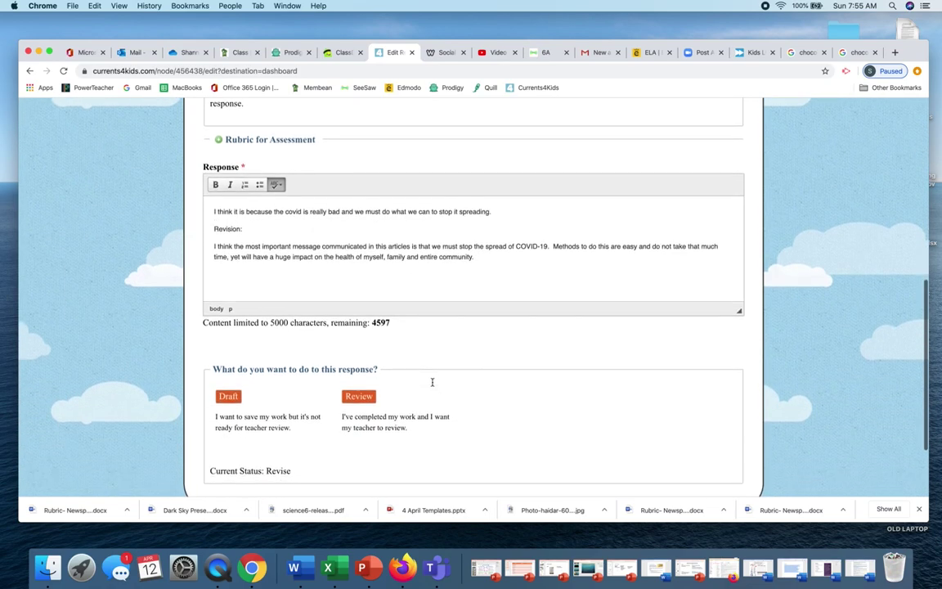
scroll(433, 386, "down", 2)
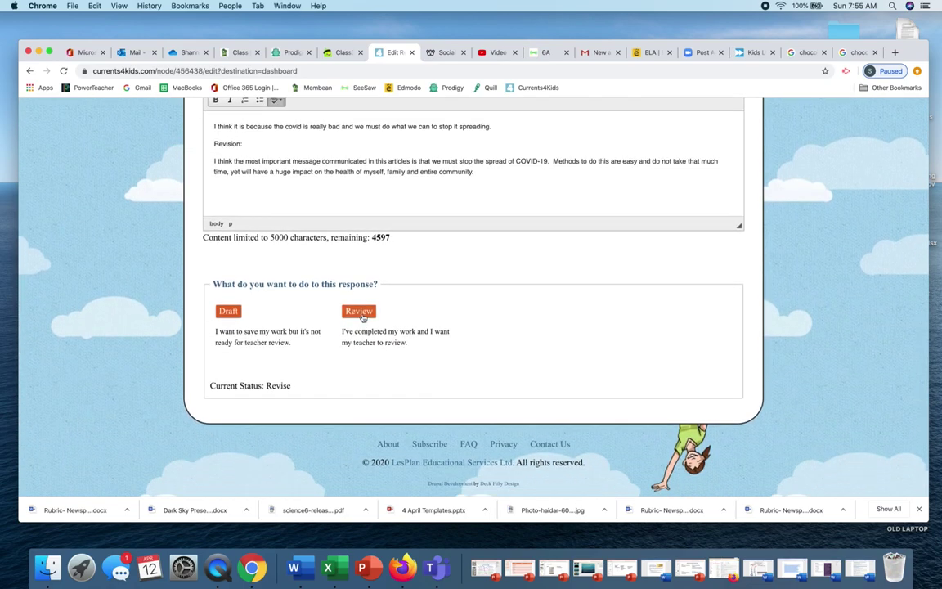
left_click(359, 311)
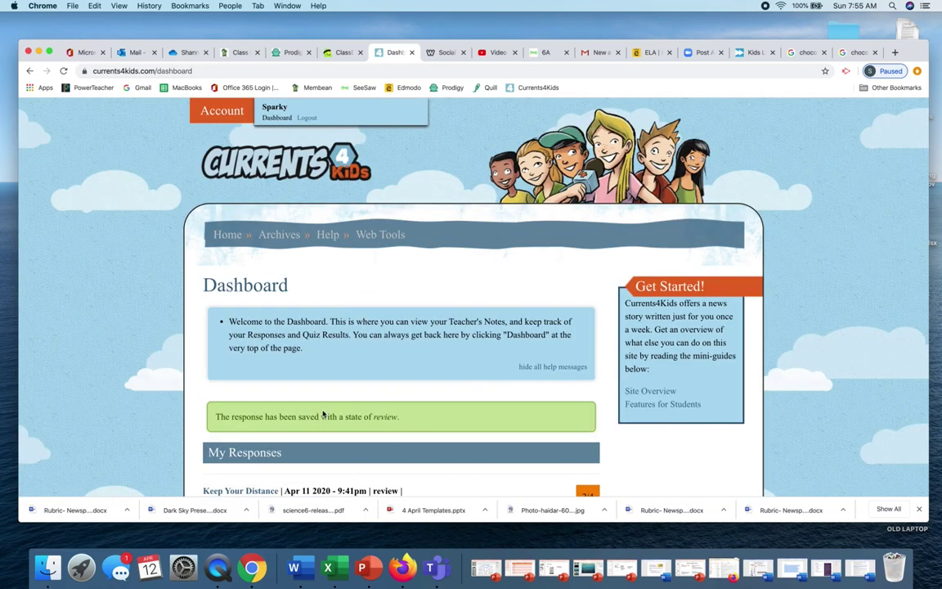
scroll(323, 358, "down", 3)
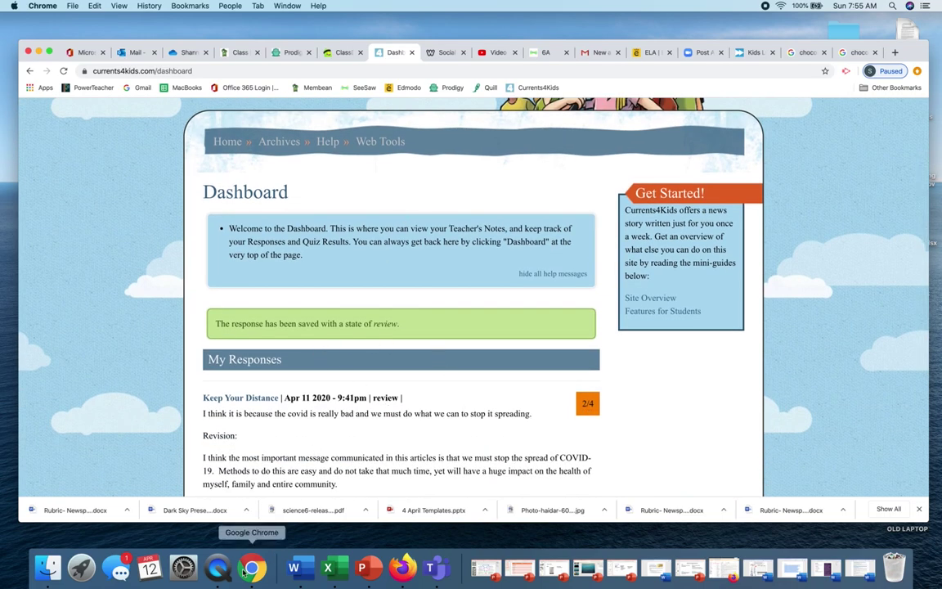
left_click(217, 567)
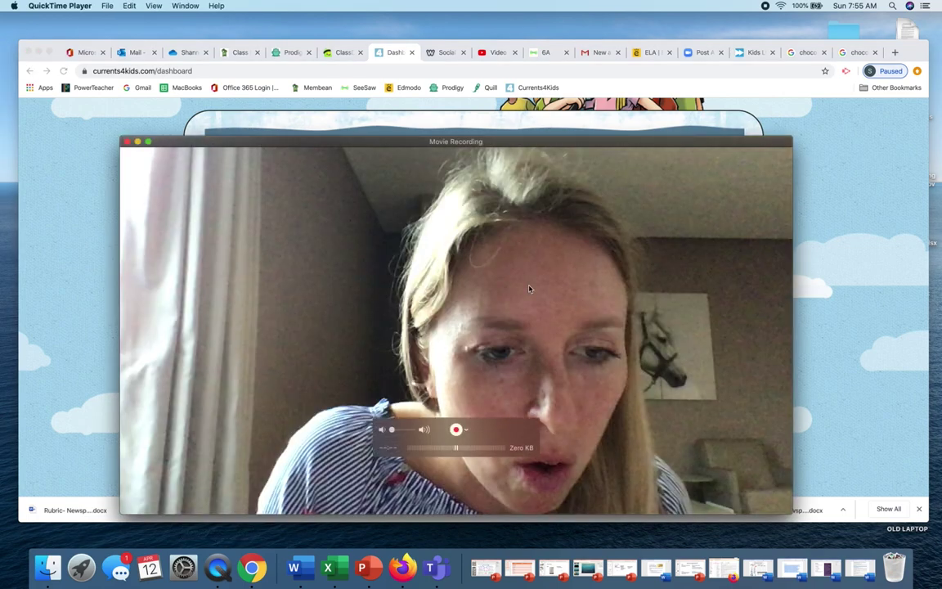
left_click(127, 142)
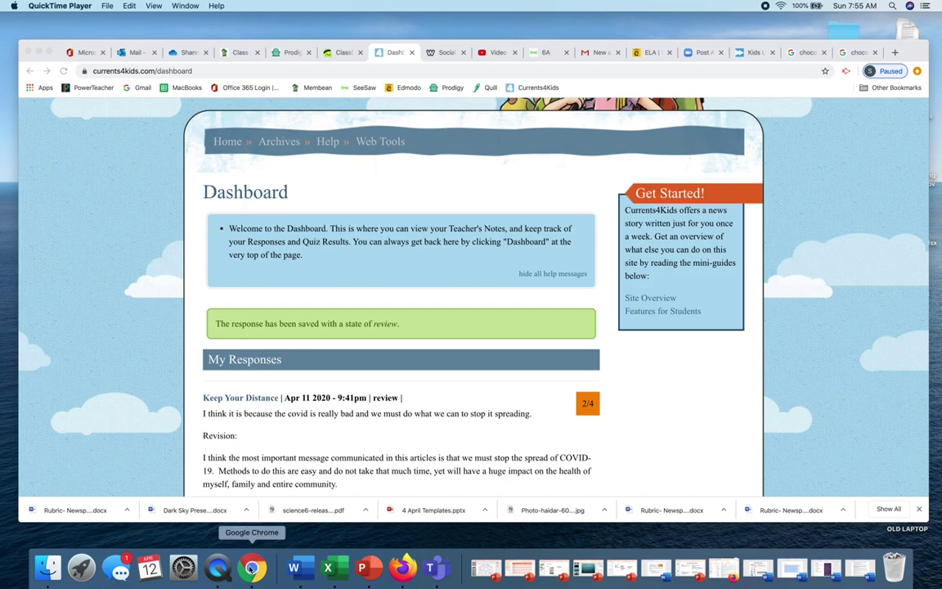
Return to the Currents4Kids home page and open Leading By Example's Respond to this Story tab
scroll(355, 200, "up", 3)
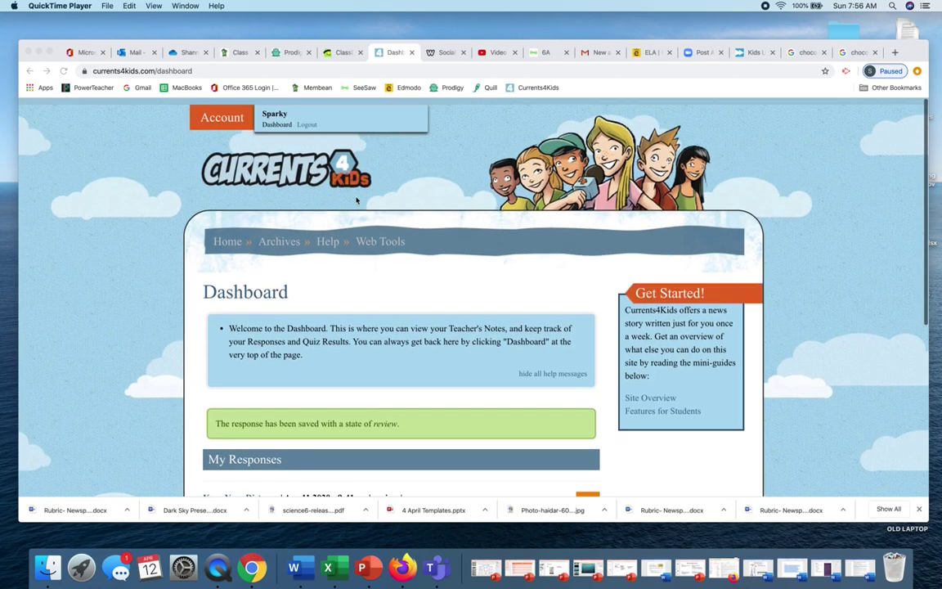
left_click(290, 166)
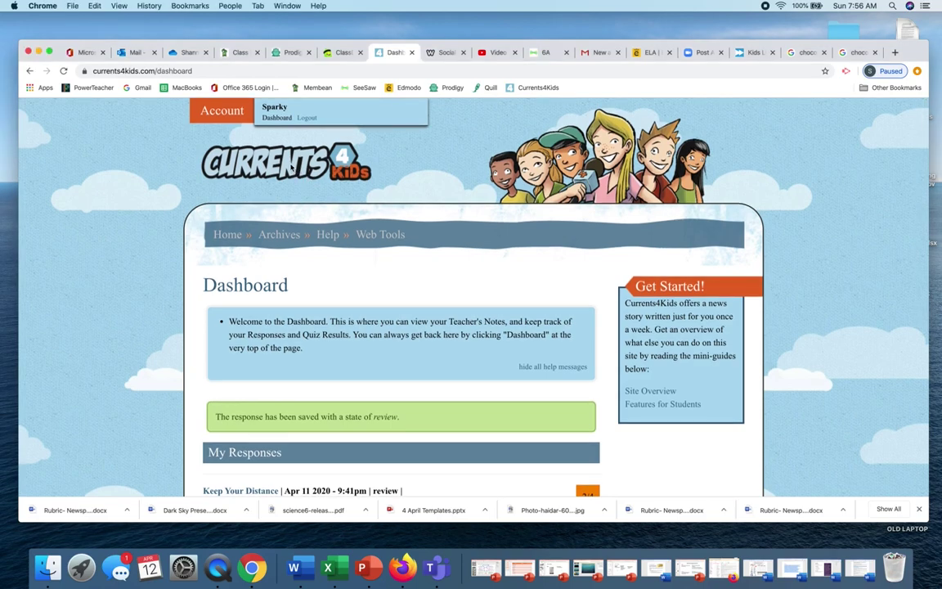
left_click(290, 166)
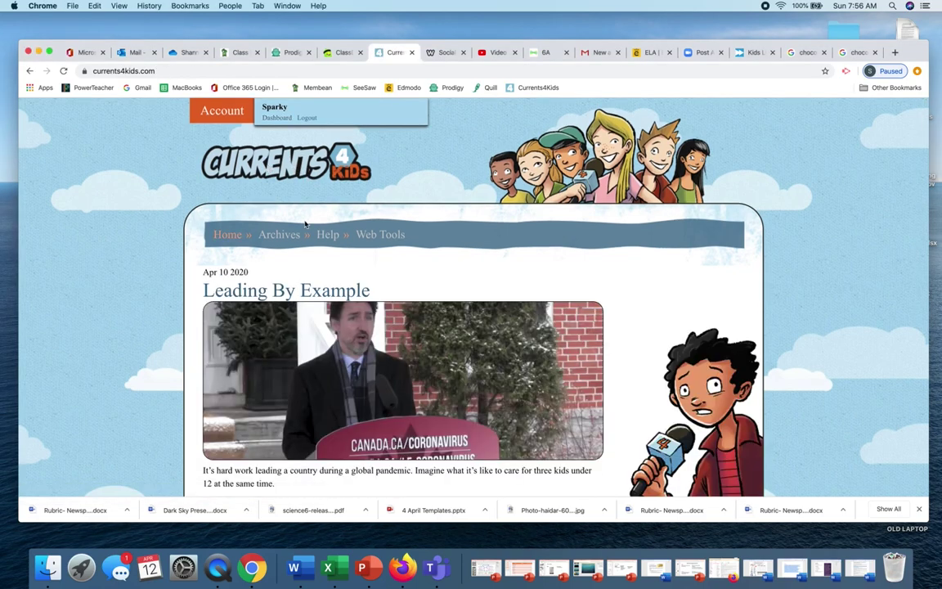
scroll(368, 344, "down", 3)
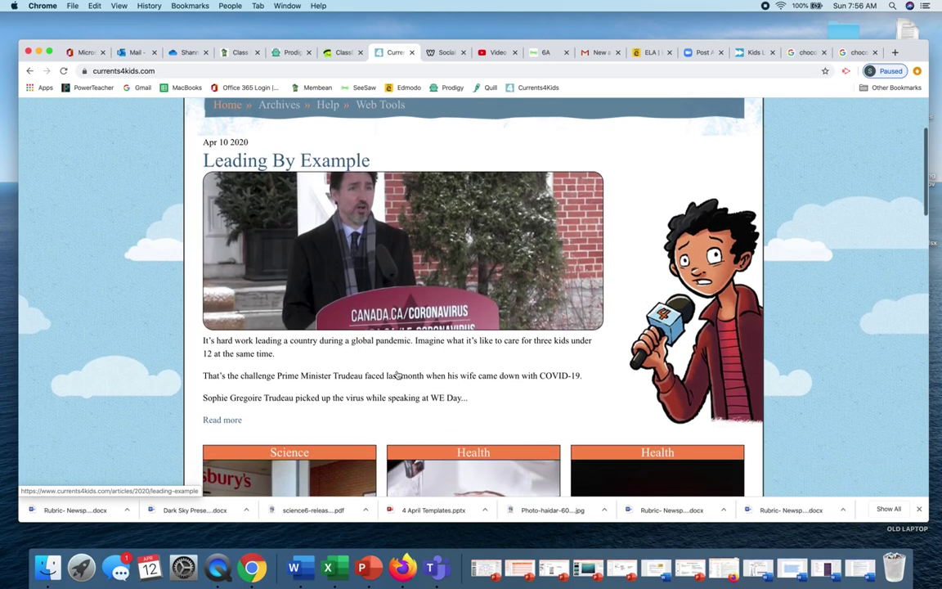
scroll(396, 375, "up", 2)
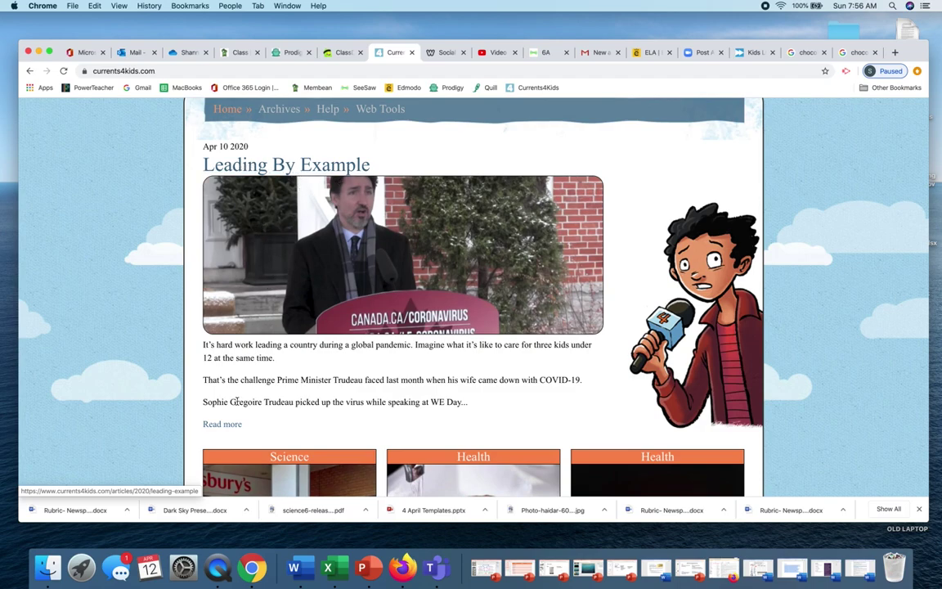
left_click(287, 166)
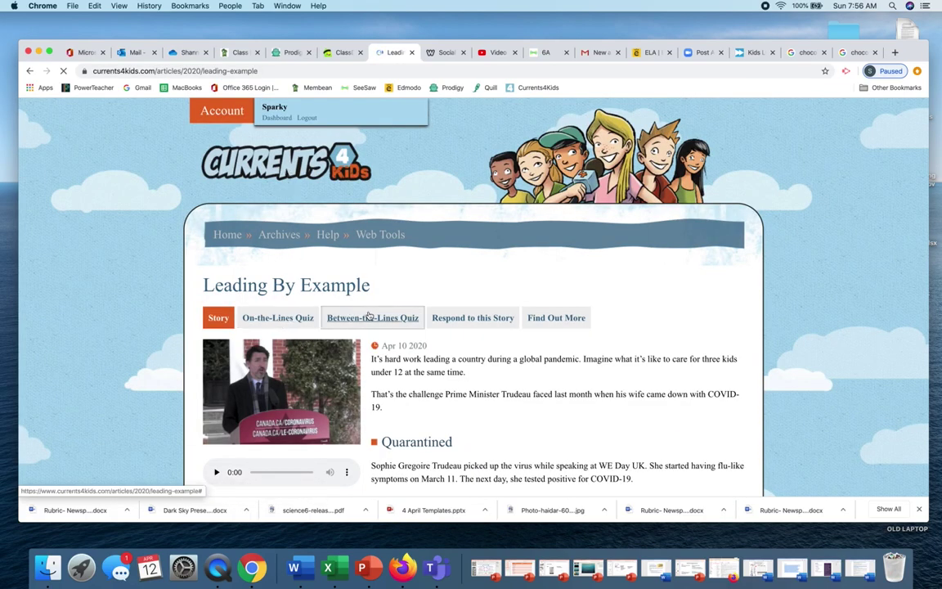
left_click(455, 319)
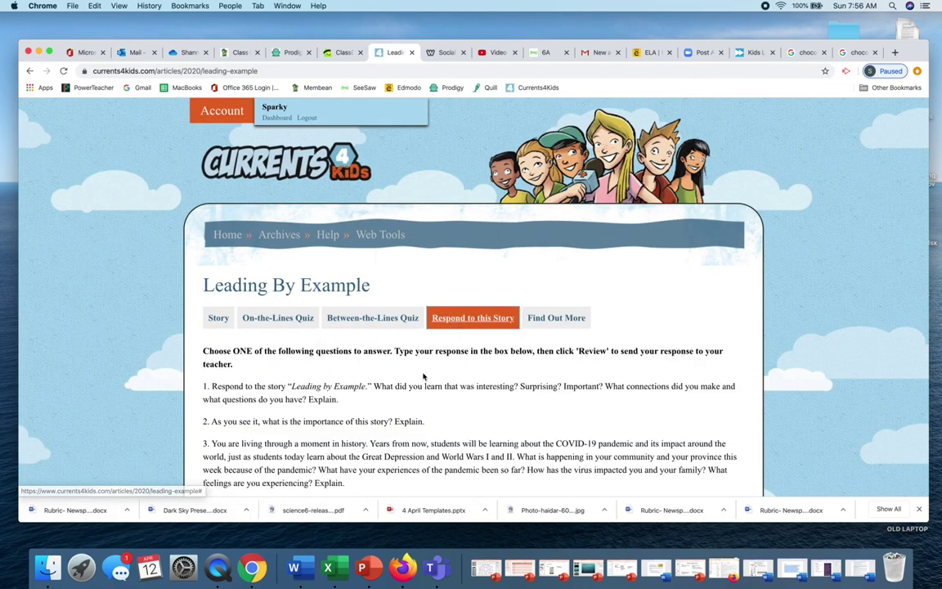
Log out of the student account from the Account menu
scroll(418, 376, "down", 4)
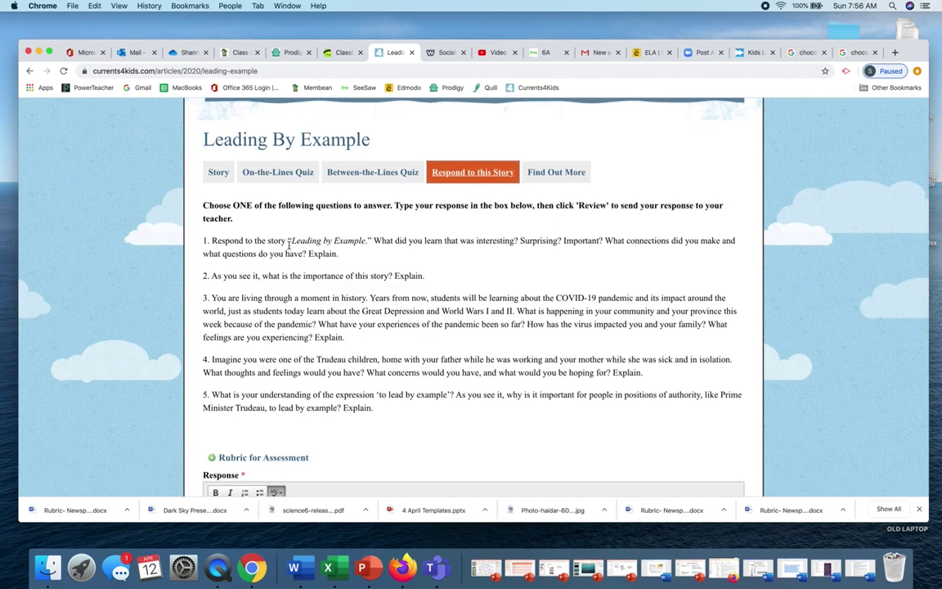
scroll(362, 436, "down", 4)
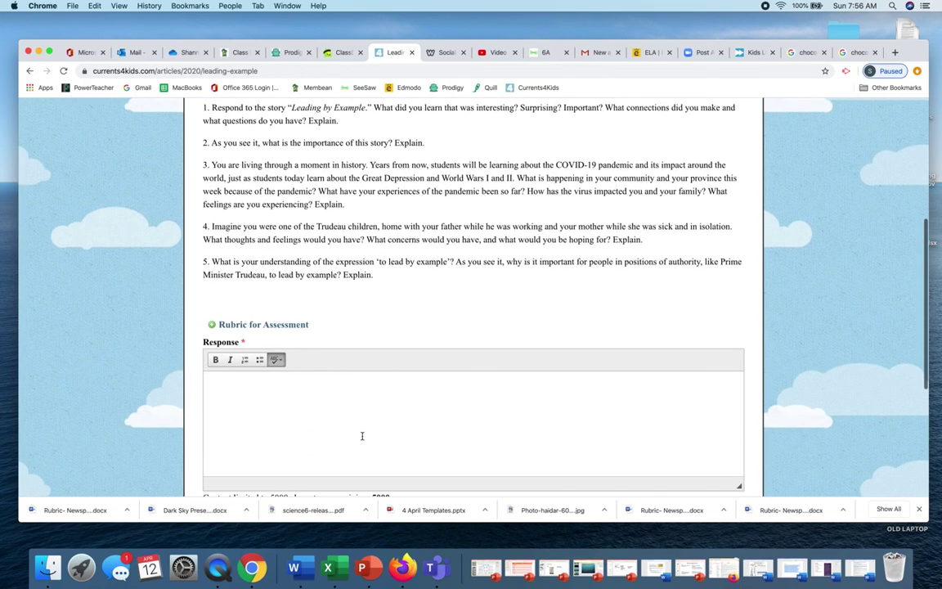
scroll(362, 436, "up", 8)
mouse_move(308, 121)
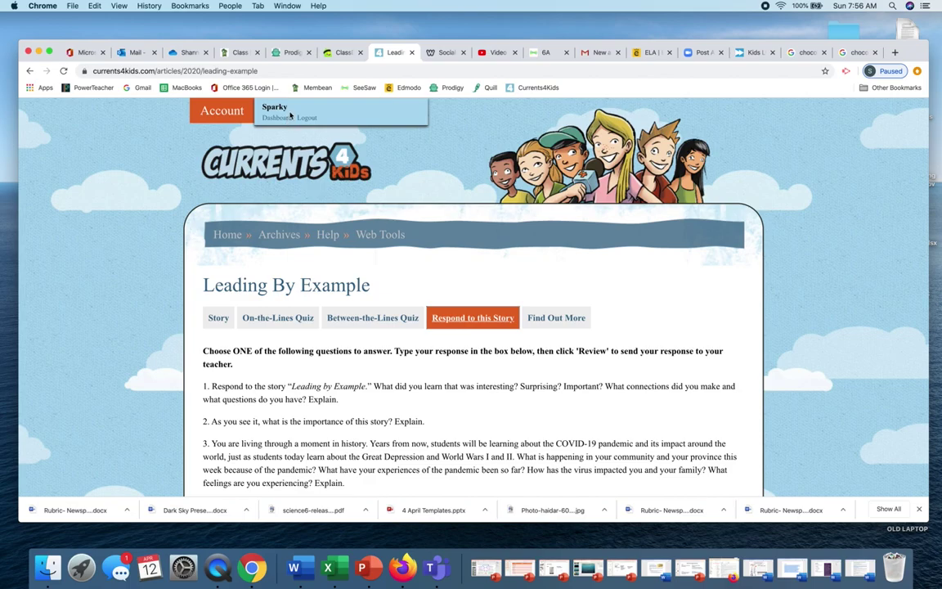
left_click(307, 119)
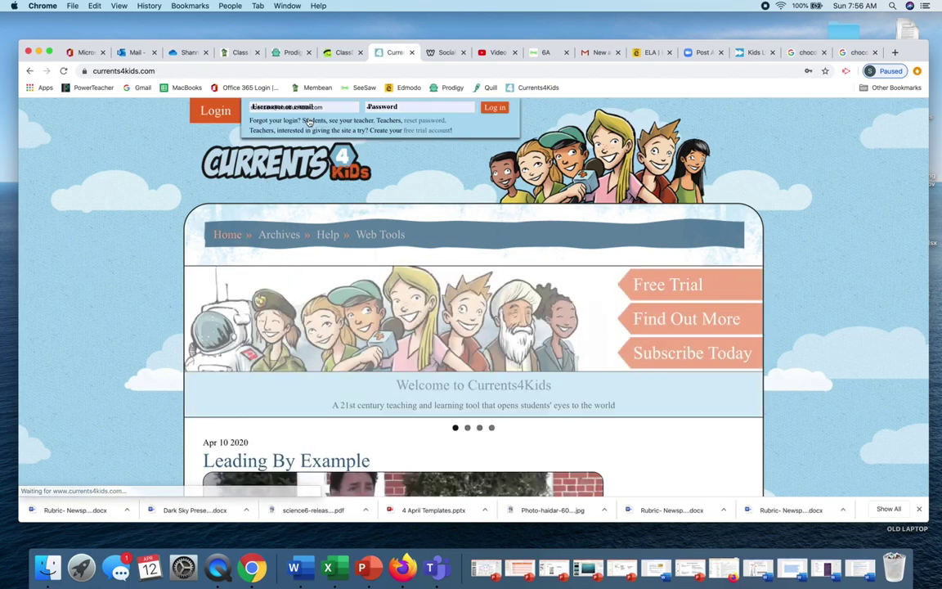
Sign in with the teacher account and go to the Dashboard
left_click(495, 107)
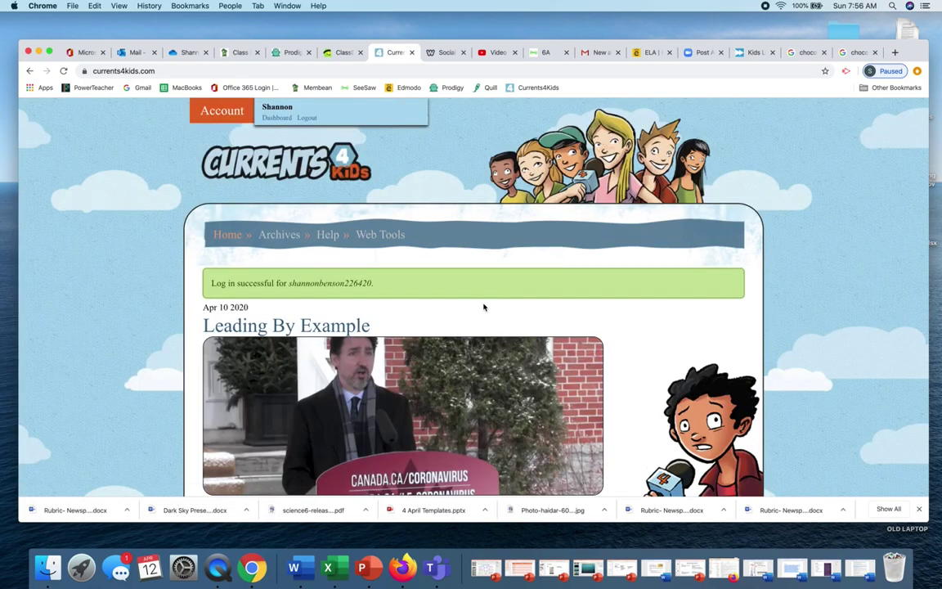
scroll(483, 308, "down", 1)
scroll(484, 307, "up", 1)
left_click(276, 118)
Open the students' article responses list and edit the 4/4 Keep Your Distance response
scroll(458, 367, "down", 10)
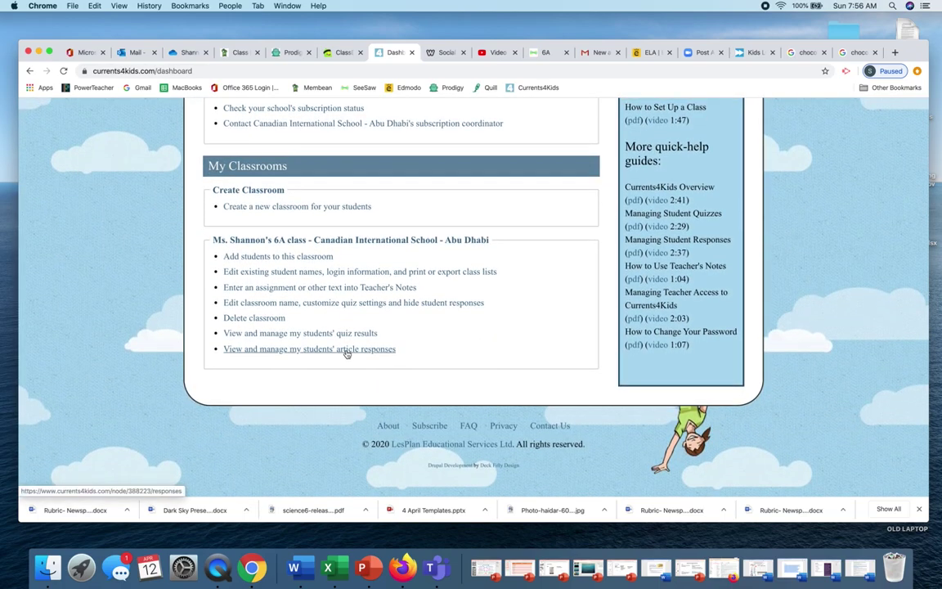
left_click(338, 350)
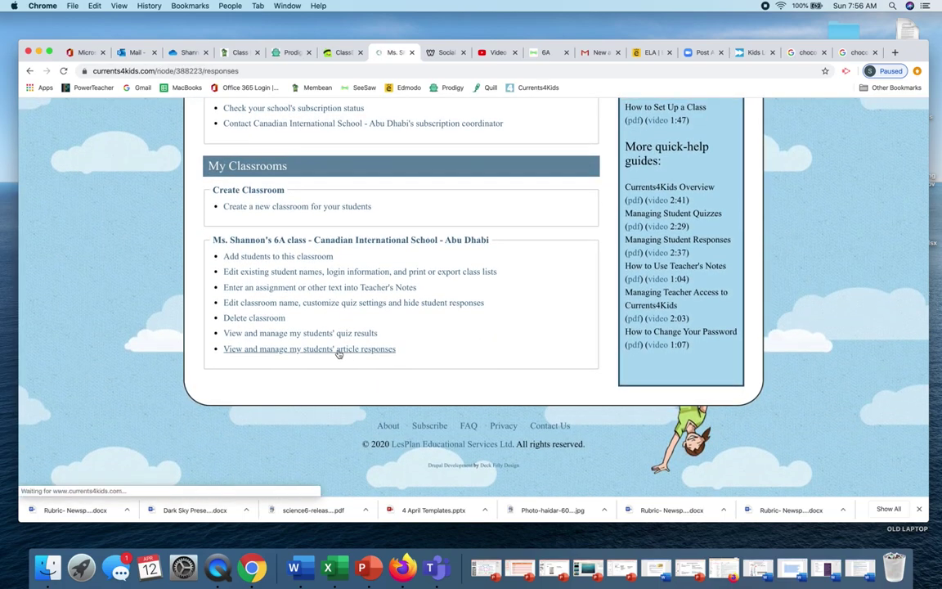
scroll(436, 394, "down", 15)
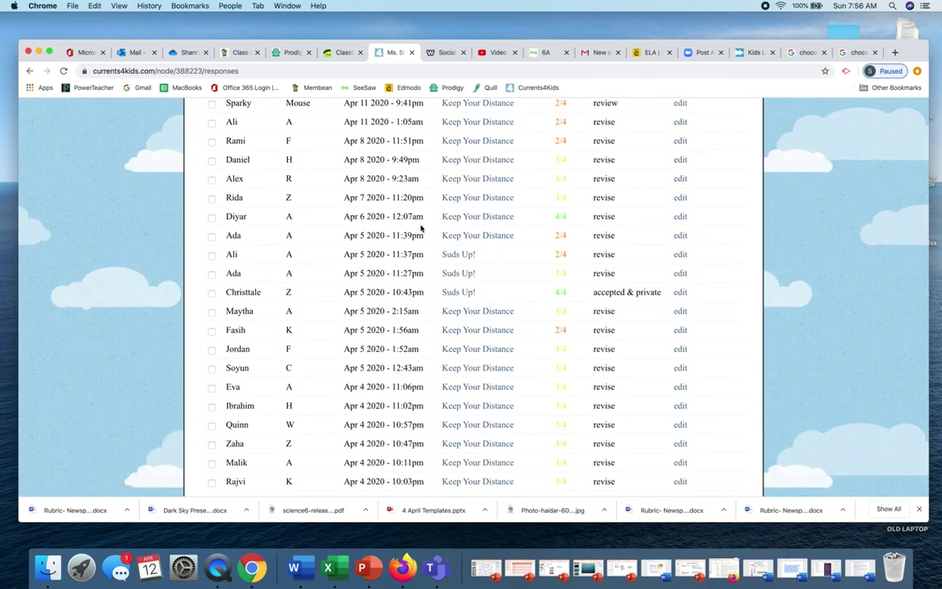
left_click(681, 218)
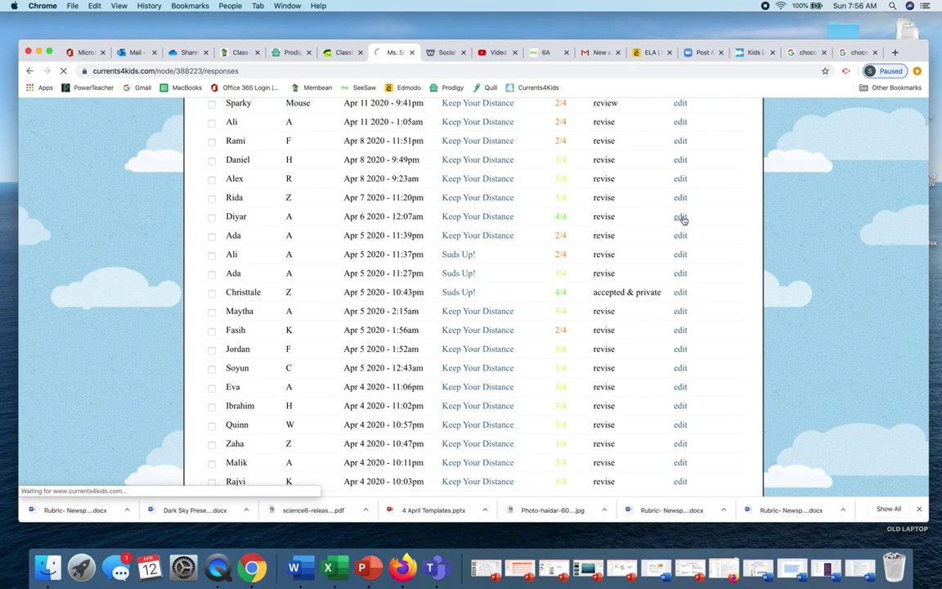
scroll(397, 398, "down", 10)
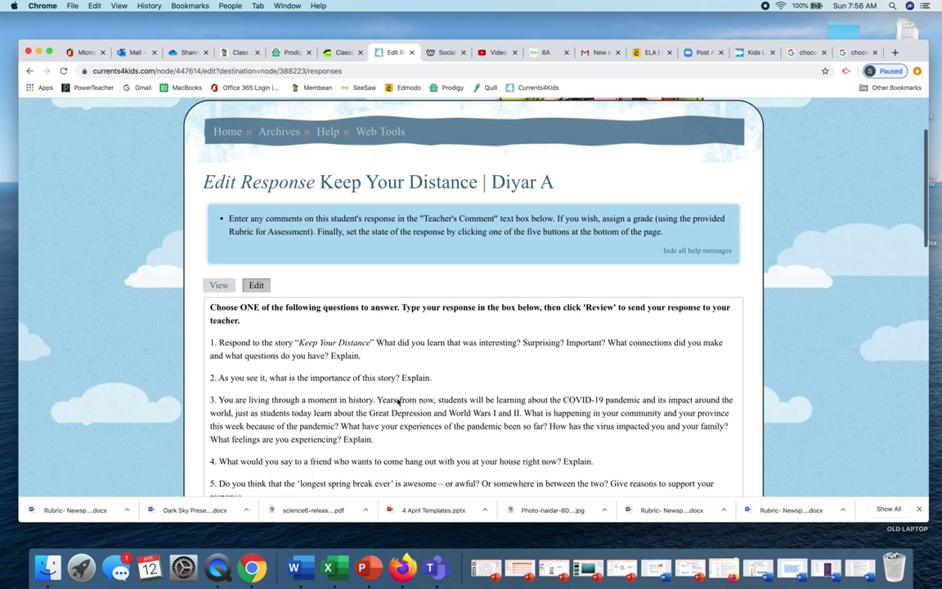
scroll(396, 398, "down", 3)
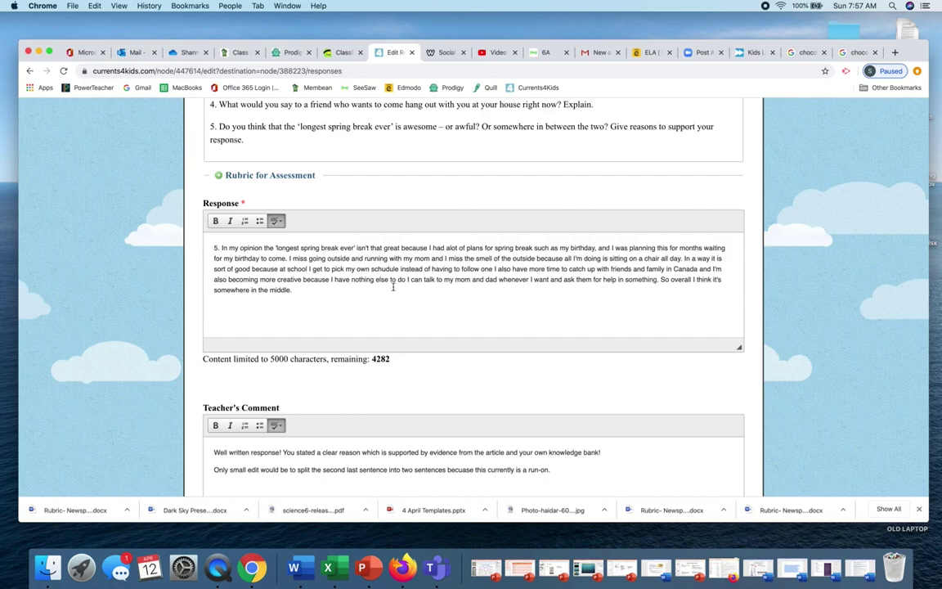
scroll(404, 304, "up", 5)
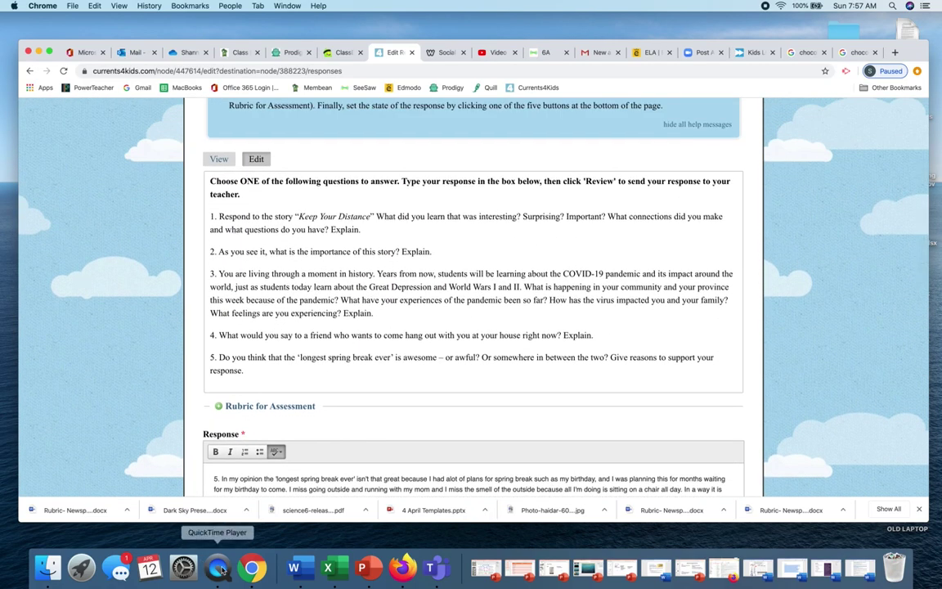
Start a QuickTime New Movie Recording, shrinking its window and moving it to the upper right
left_click(218, 567)
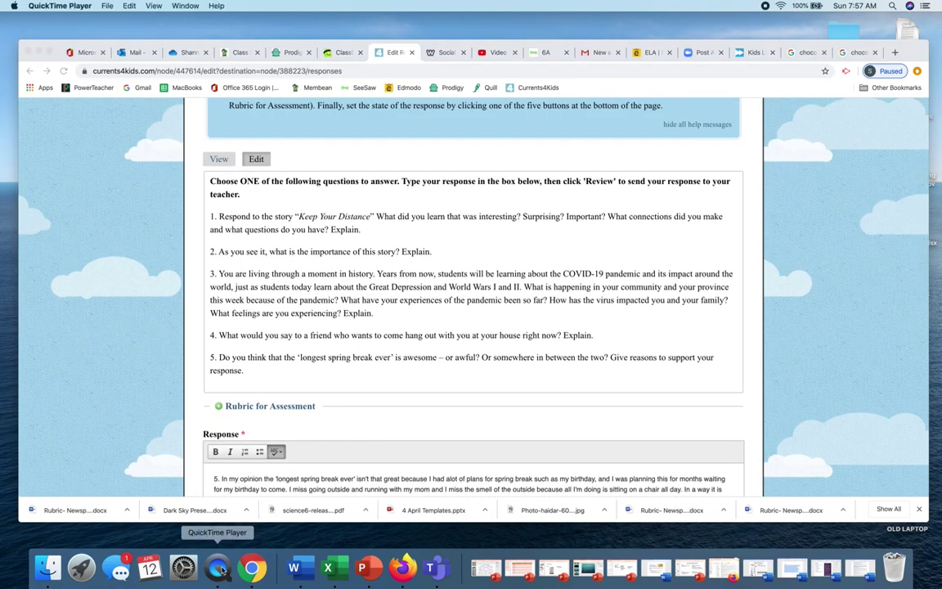
left_click(106, 6)
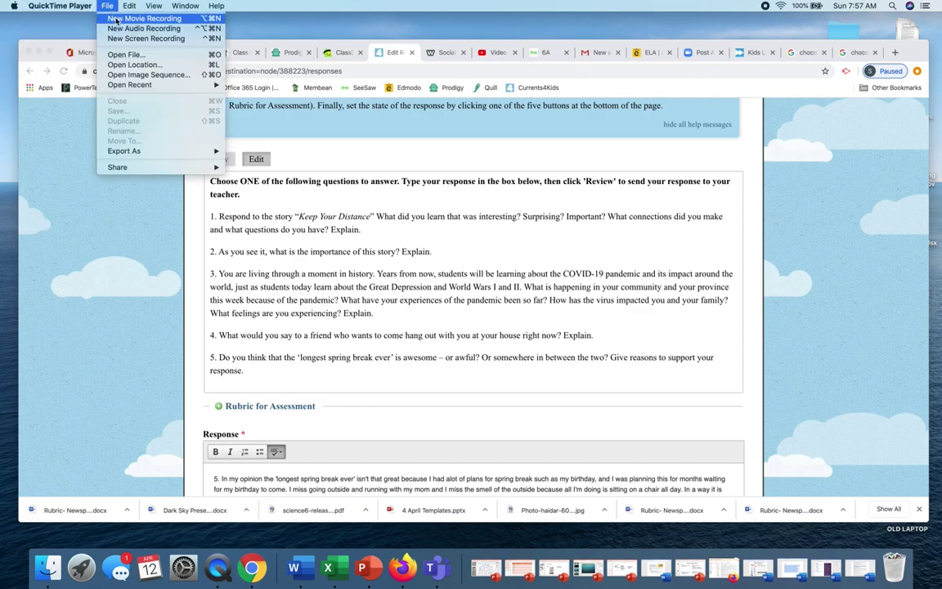
left_click(144, 18)
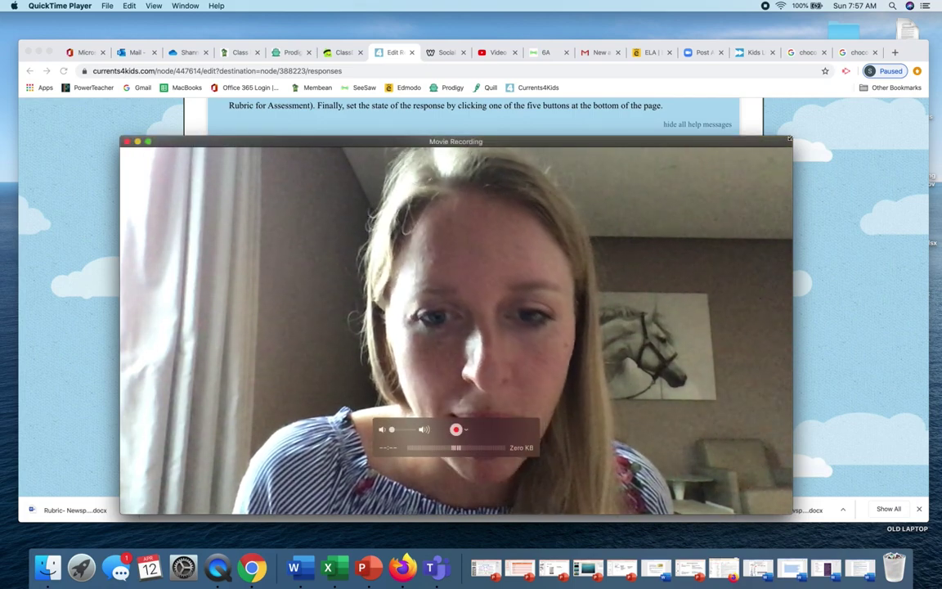
left_click_drag(791, 137, 575, 257)
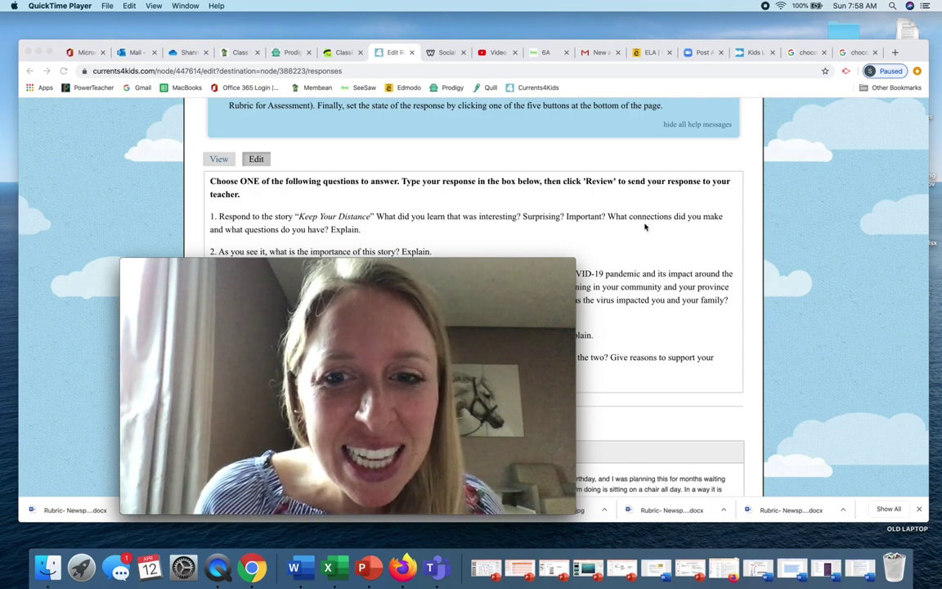
left_click_drag(554, 242, 672, 175)
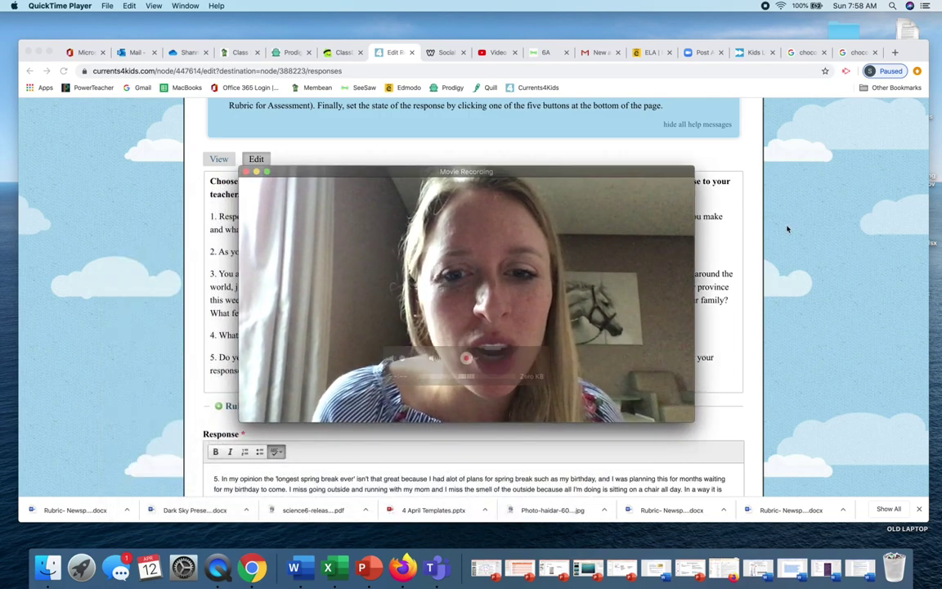